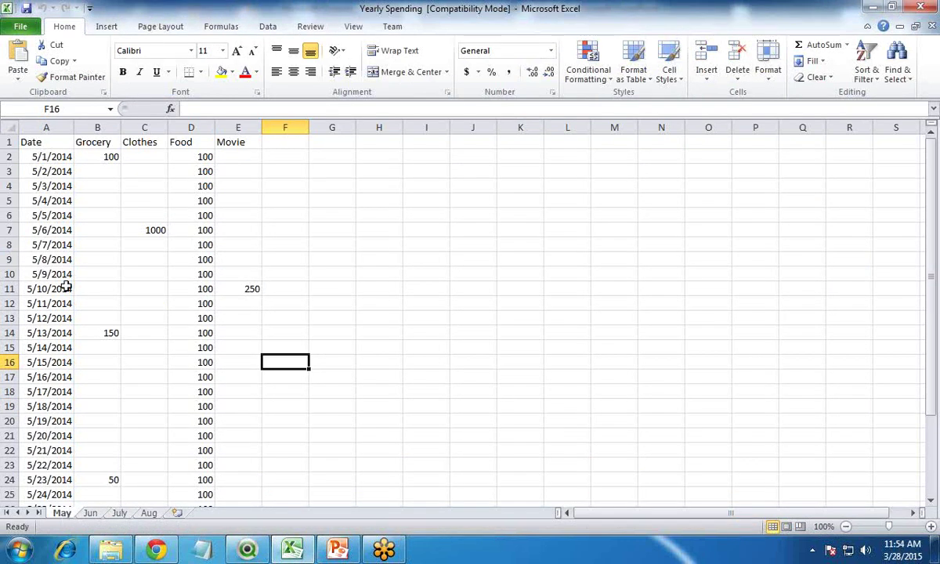
Check the Grocery, Clothes, Food and Movie column headings on the May sheet
click(86, 139)
click(138, 140)
click(188, 141)
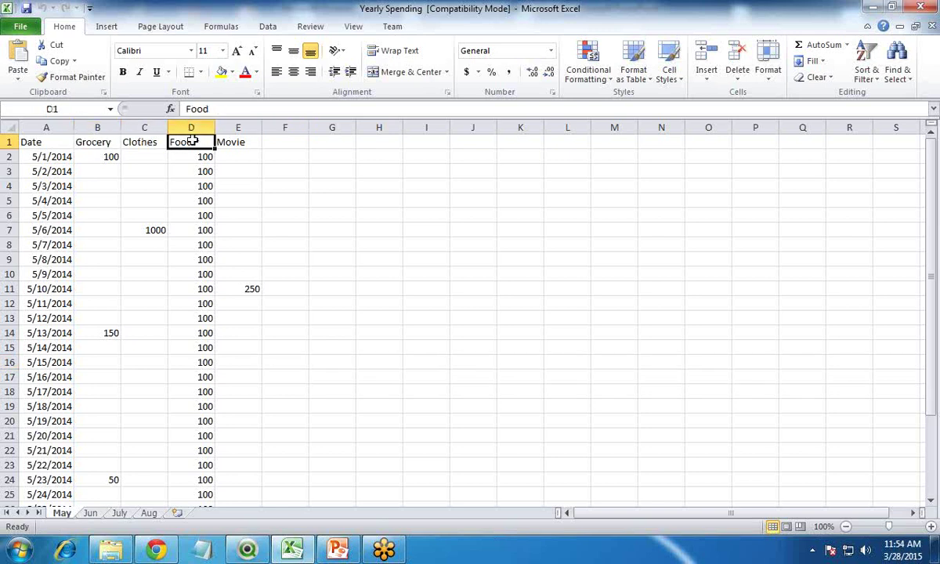
click(245, 139)
Review the Date column and the Grocery amount in B2, then switch to QlikView
drag(48, 158, 43, 344)
scroll(38, 343, down, 2)
scroll(50, 208, up, 2)
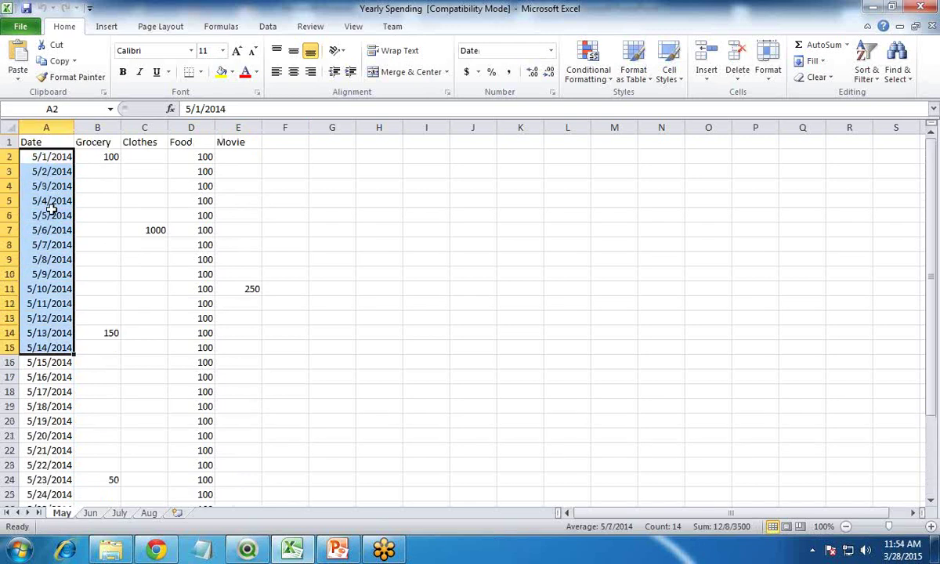
click(89, 156)
drag(55, 172, 44, 362)
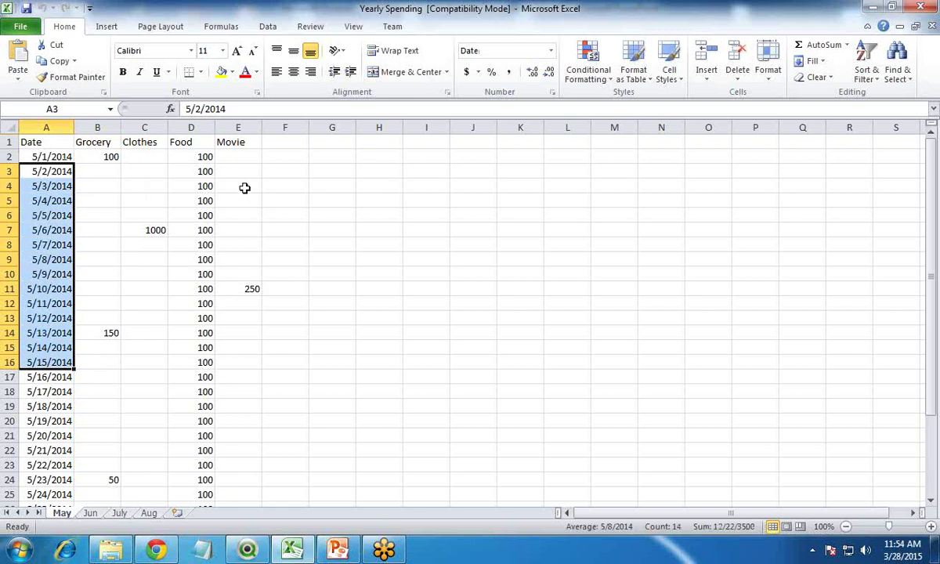
mouse_move(246, 553)
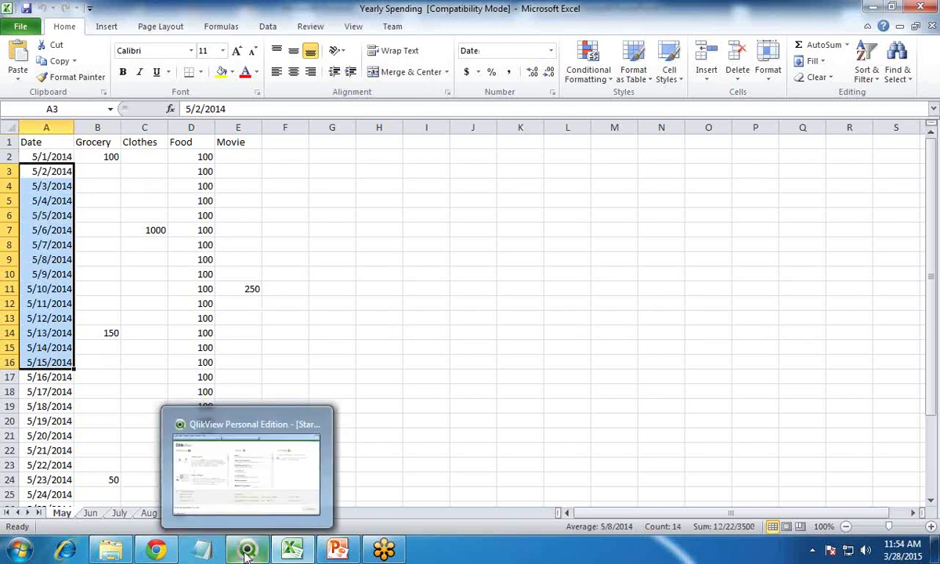
click(246, 551)
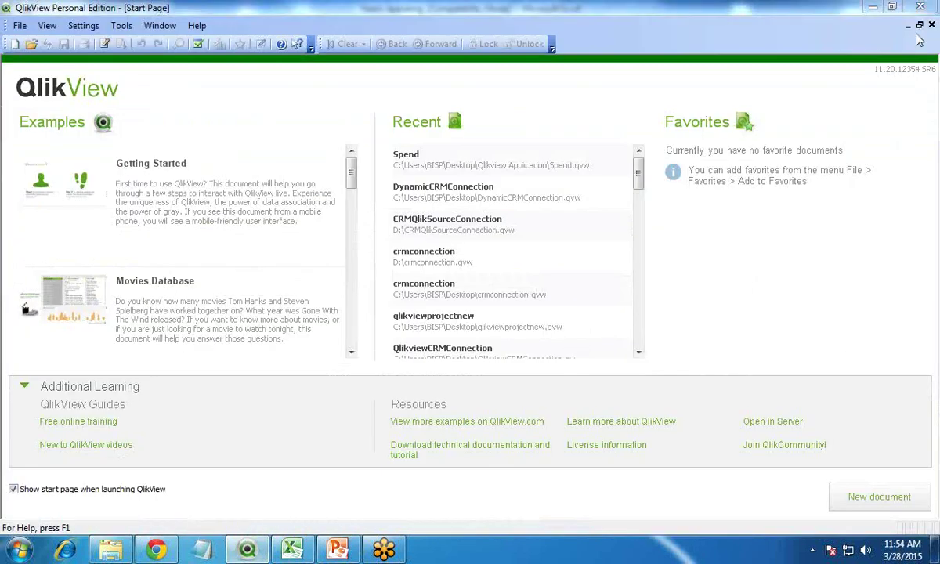
Create a new document and save it on the Desktop as Spend Analysis.qvw
click(14, 45)
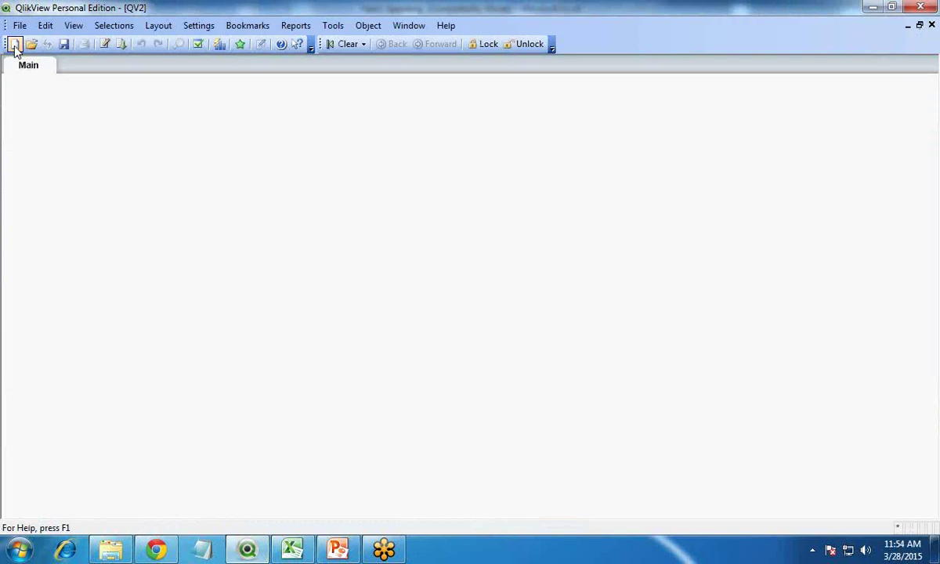
click(64, 44)
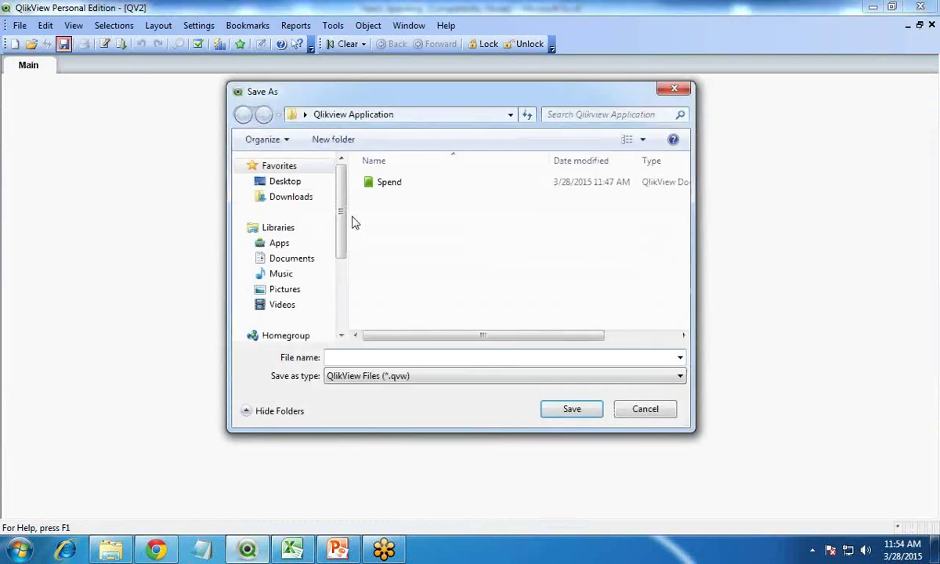
click(308, 183)
click(366, 356)
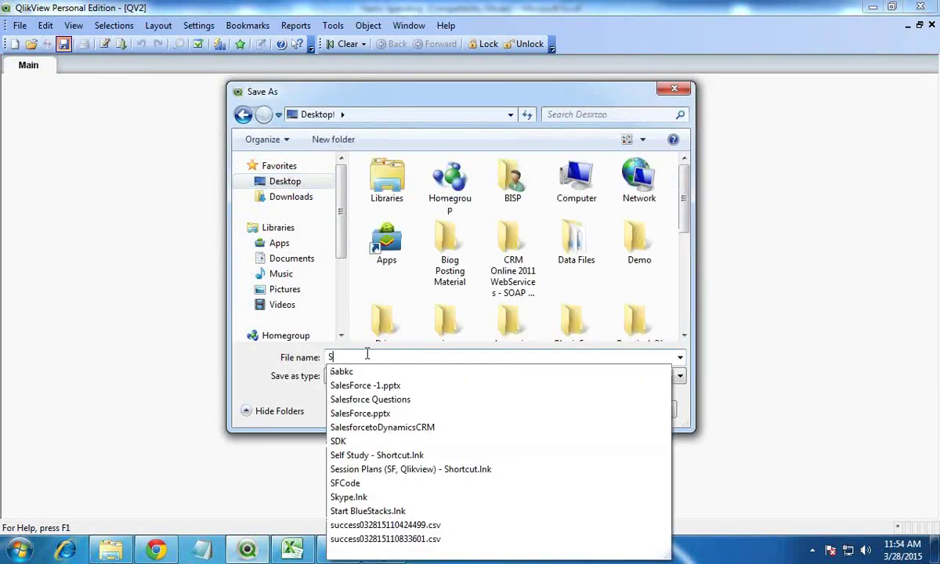
text(Spend Analysis)
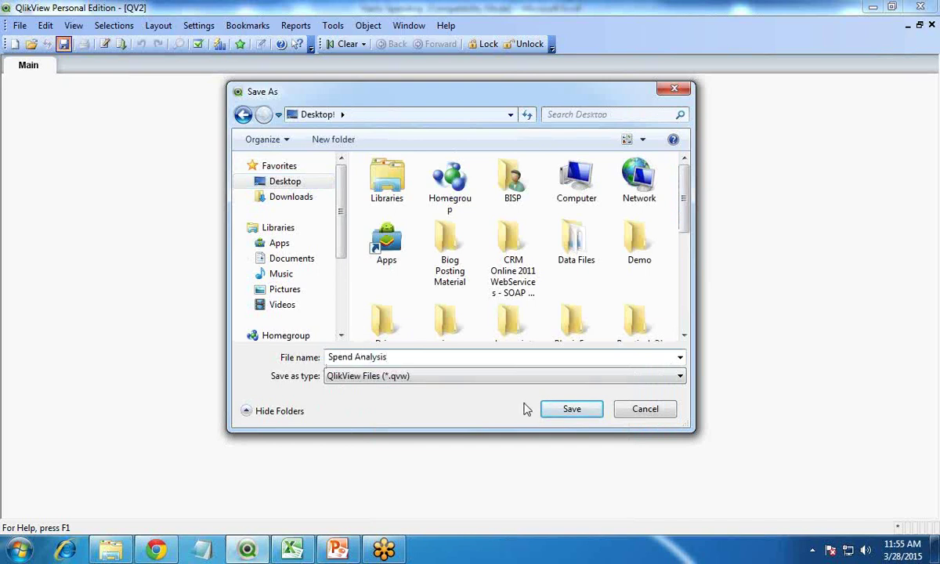
click(572, 410)
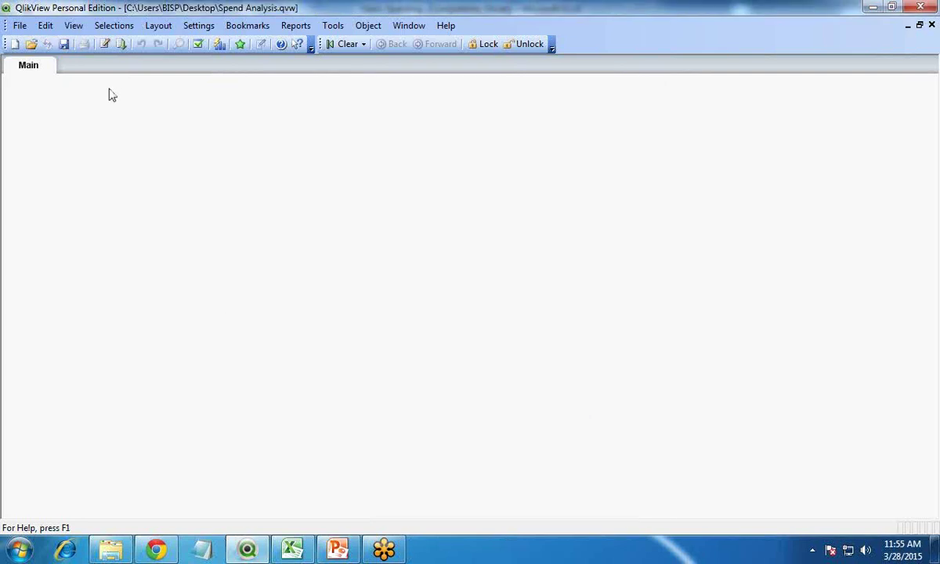
Open the load script editor through the File menu's Edit Script command
click(105, 45)
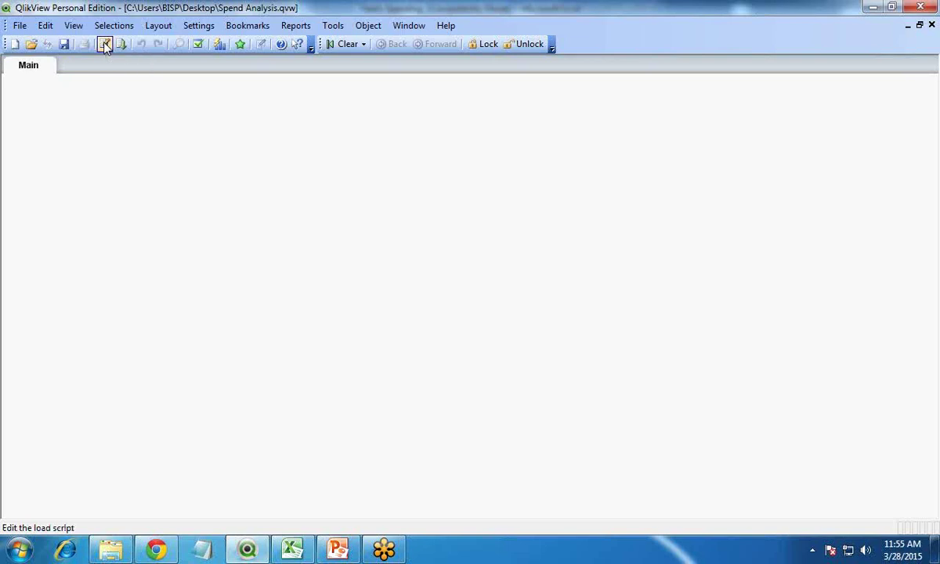
click(19, 25)
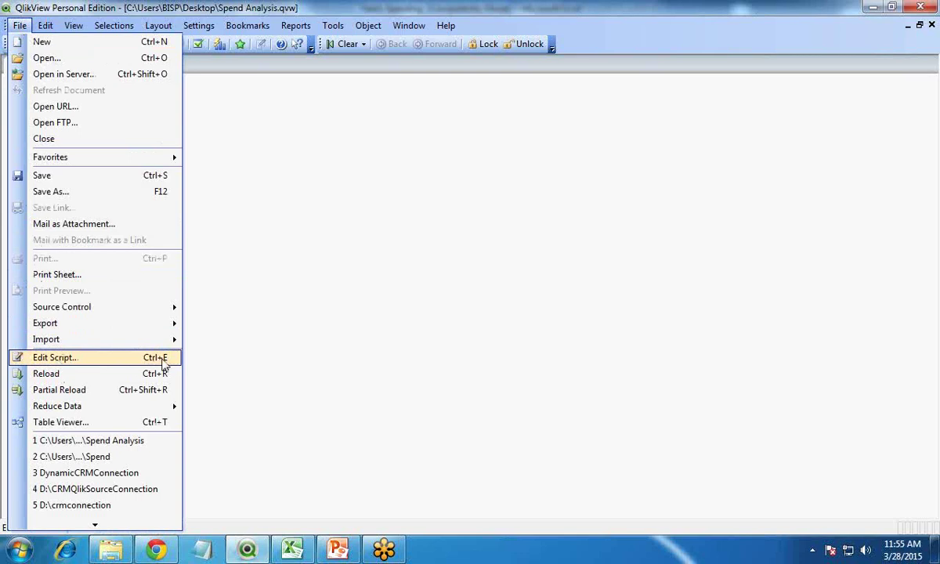
click(131, 359)
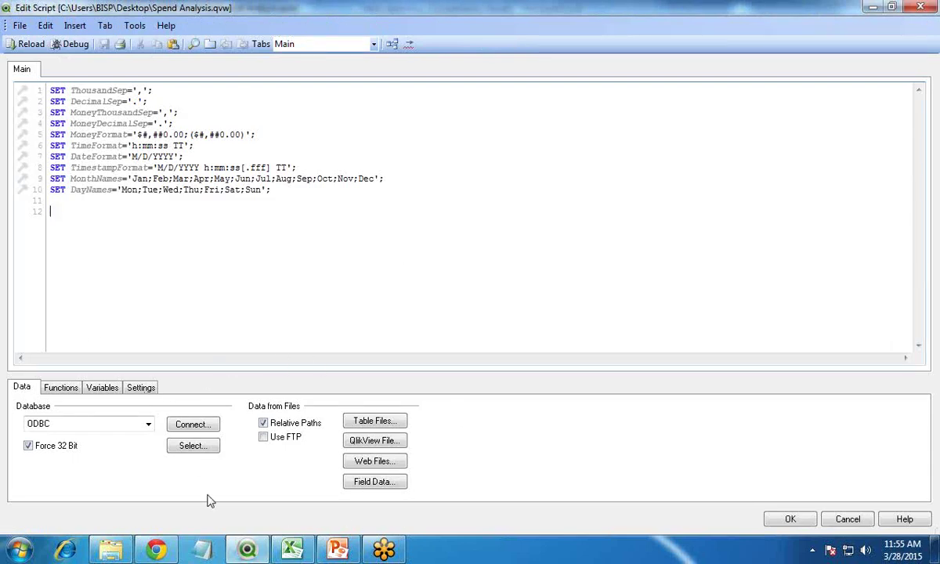
Glance at the Yearly Spending workbook, then confirm the Database connection stays ODBC
click(292, 548)
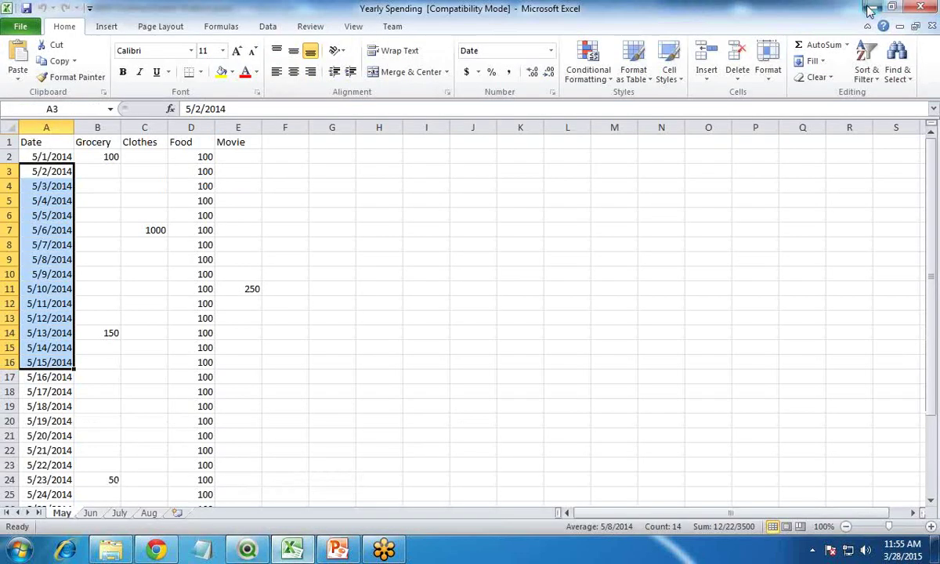
key(alt+Tab)
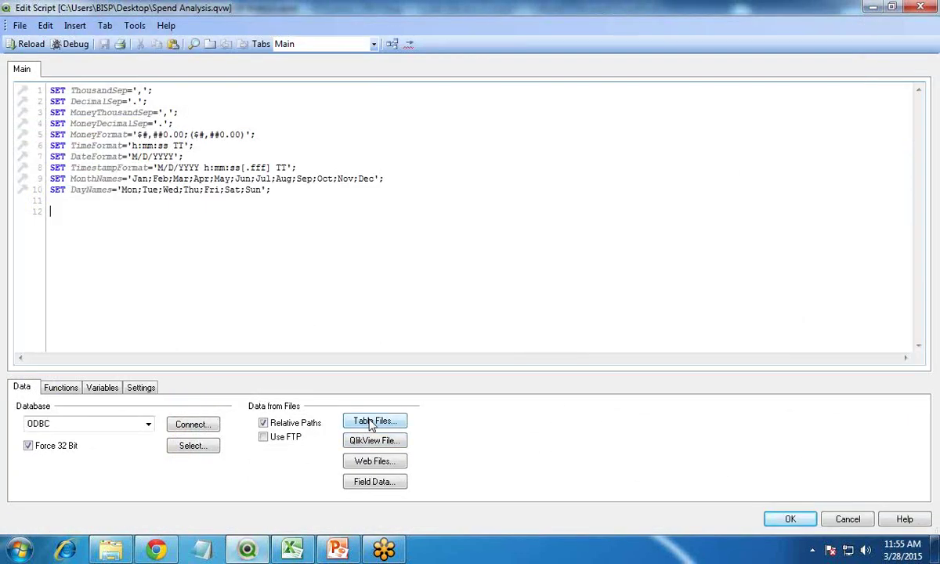
click(149, 424)
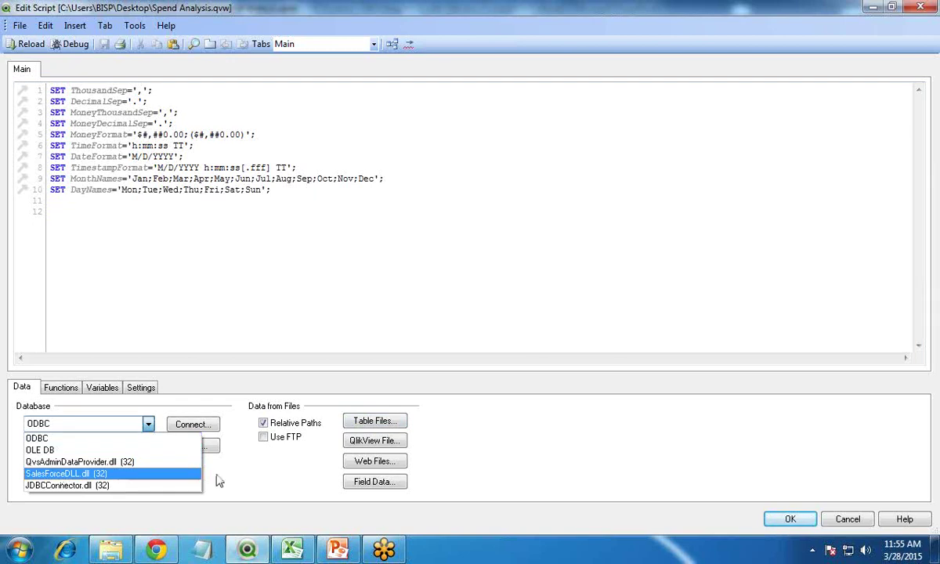
click(221, 446)
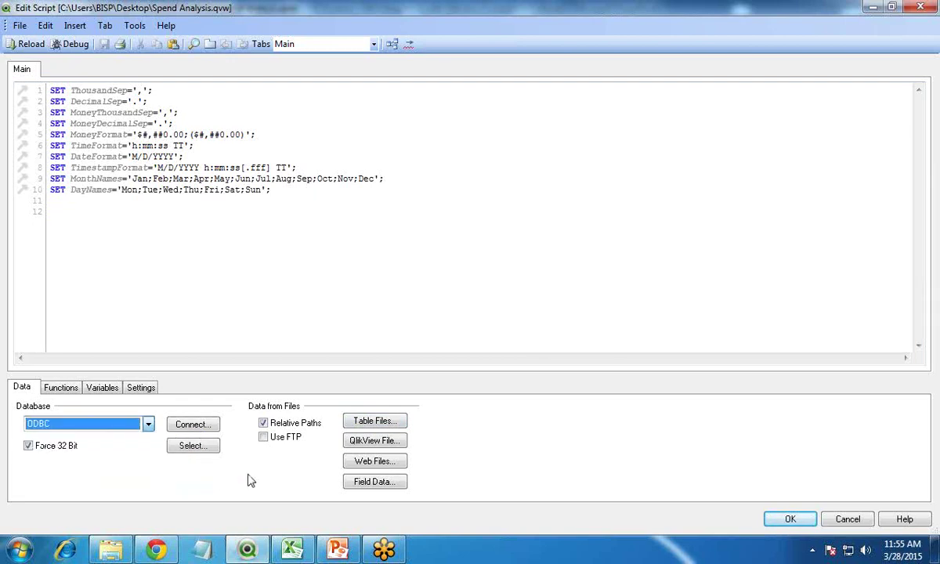
Insert a LOAD statement for the May$ sheet of Yearly Spending.xls using the File Wizard
click(374, 423)
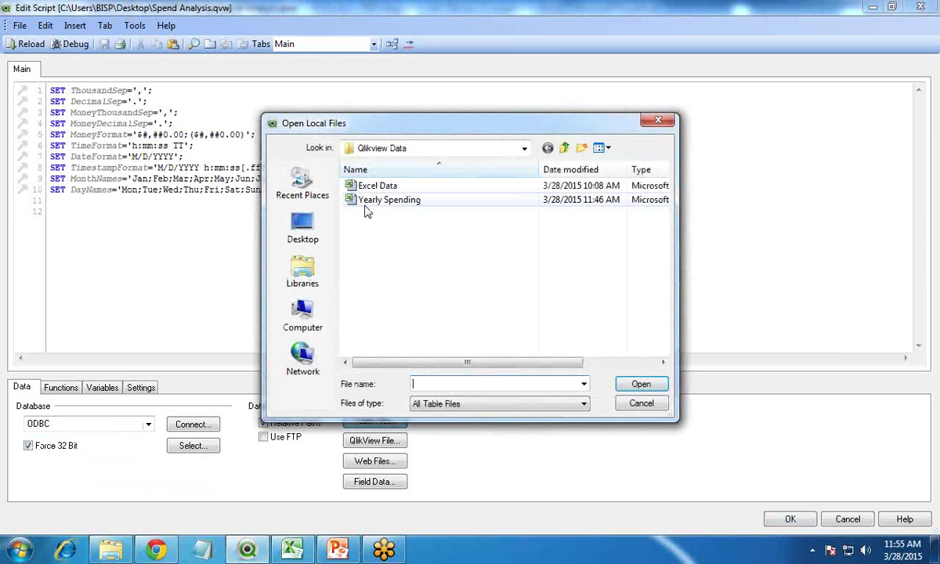
click(374, 204)
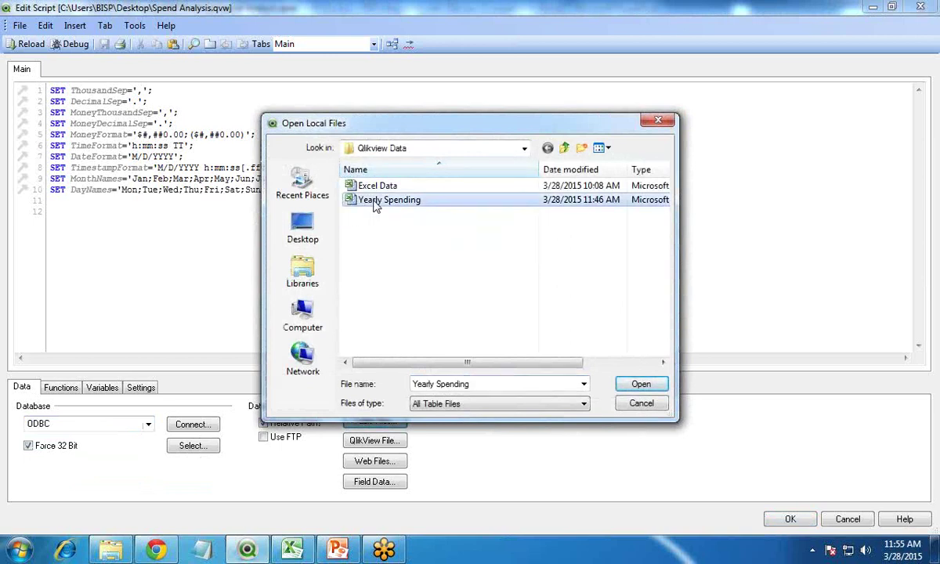
click(638, 384)
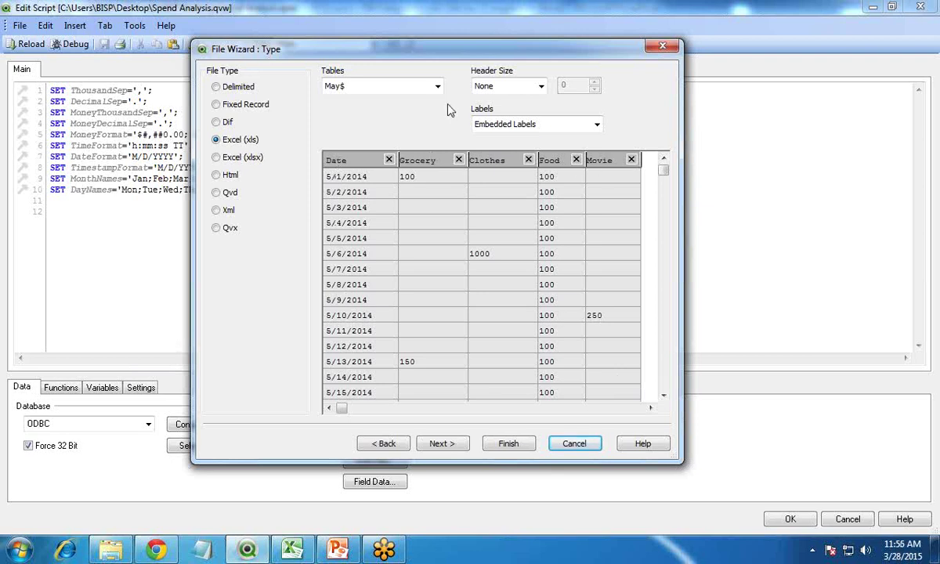
click(438, 88)
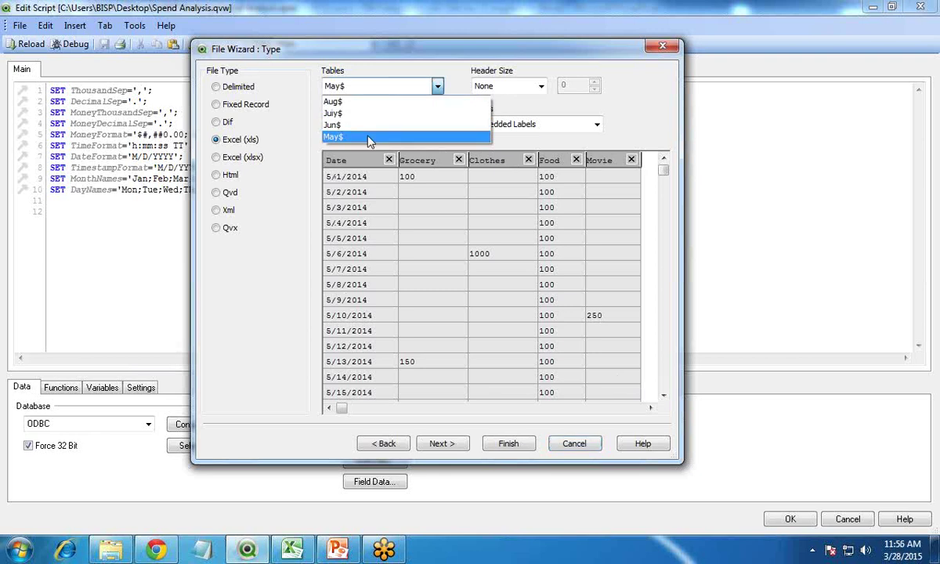
click(370, 139)
click(437, 86)
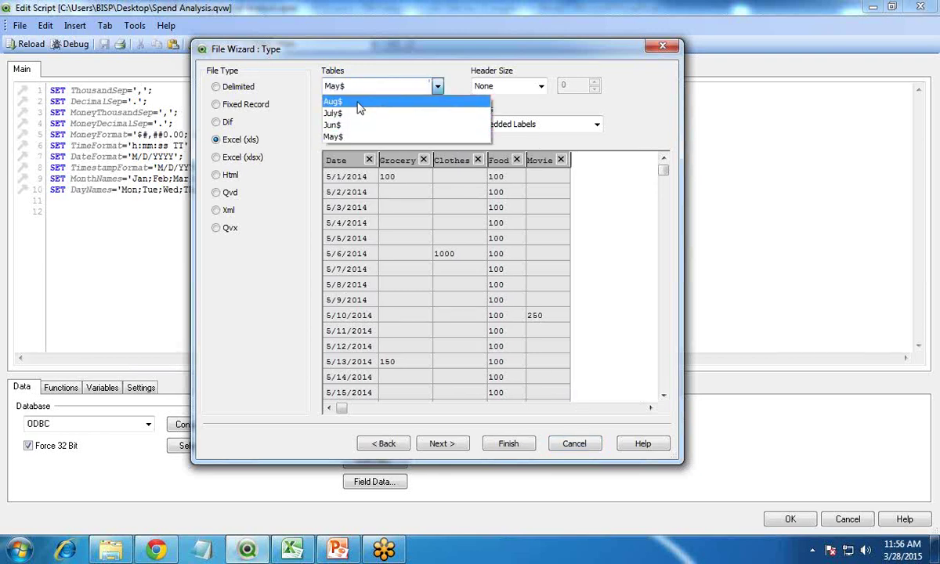
click(583, 282)
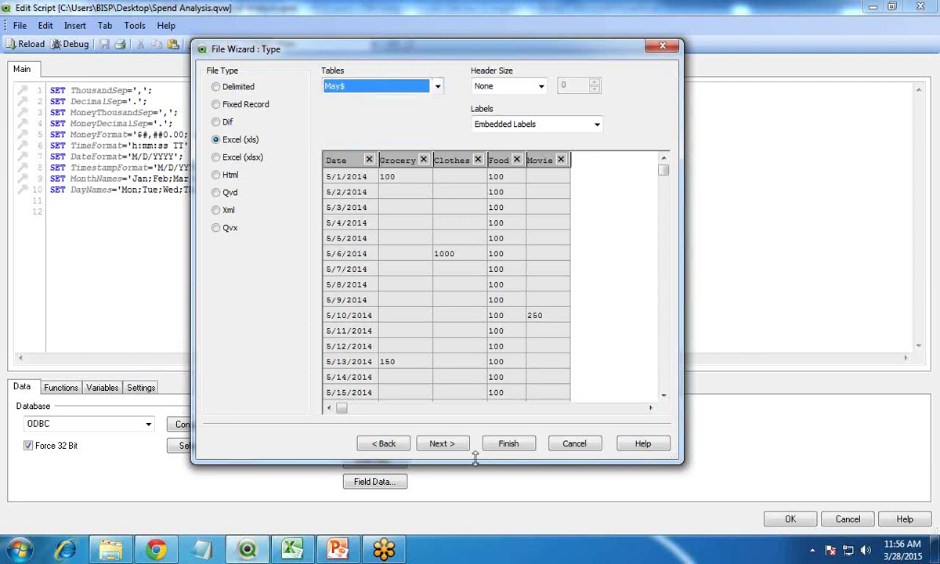
click(507, 444)
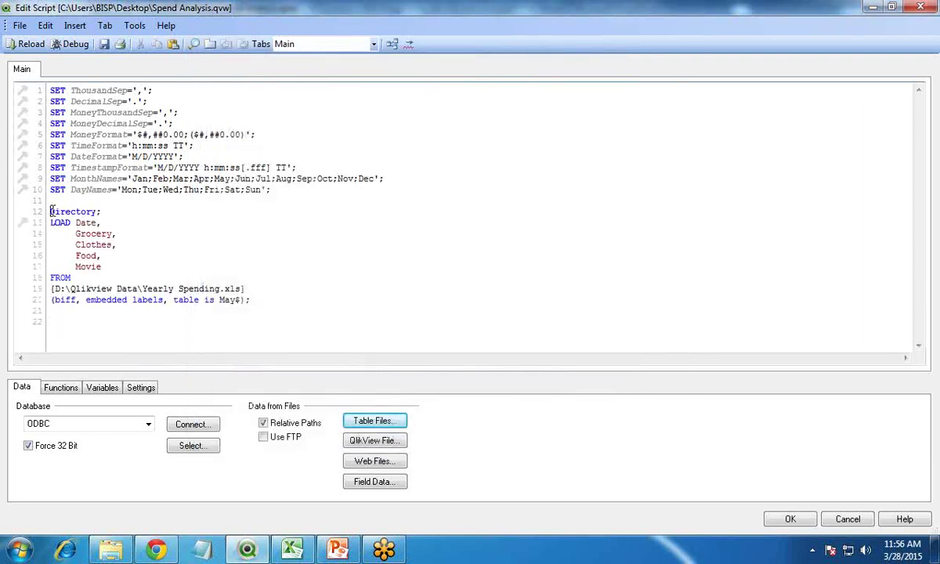
drag(50, 210, 253, 301)
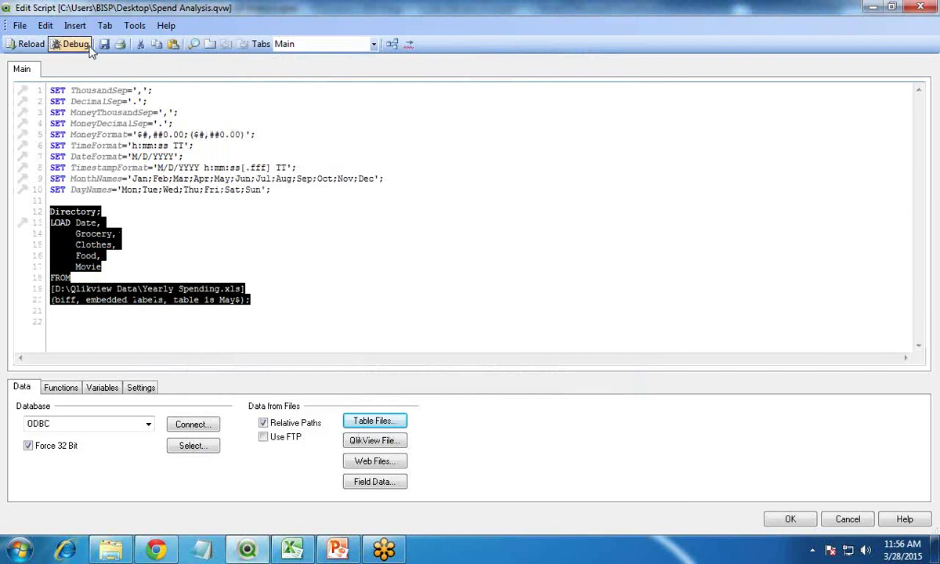
Reload the script, note 31 lines fetched from May$, and close Sheet Properties
click(28, 46)
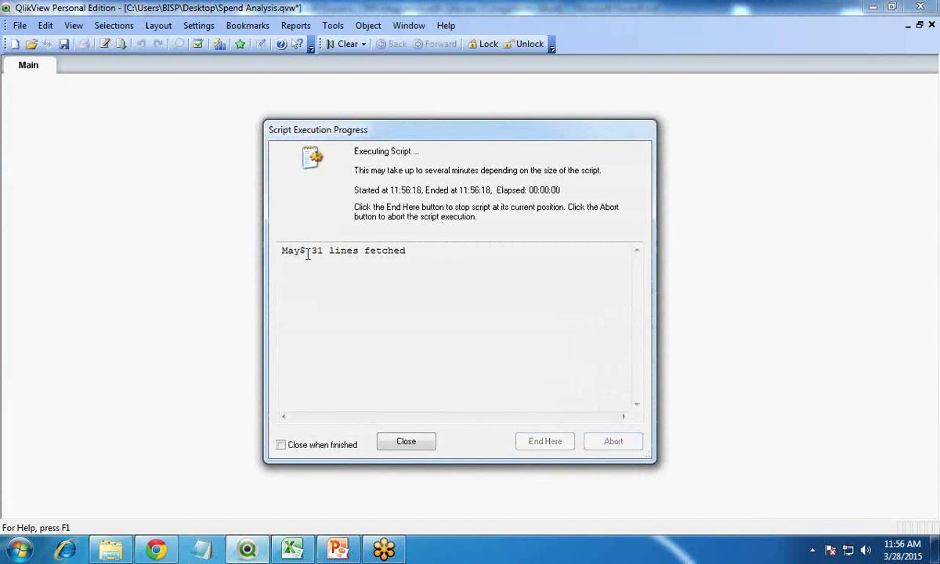
drag(308, 253, 405, 315)
click(406, 443)
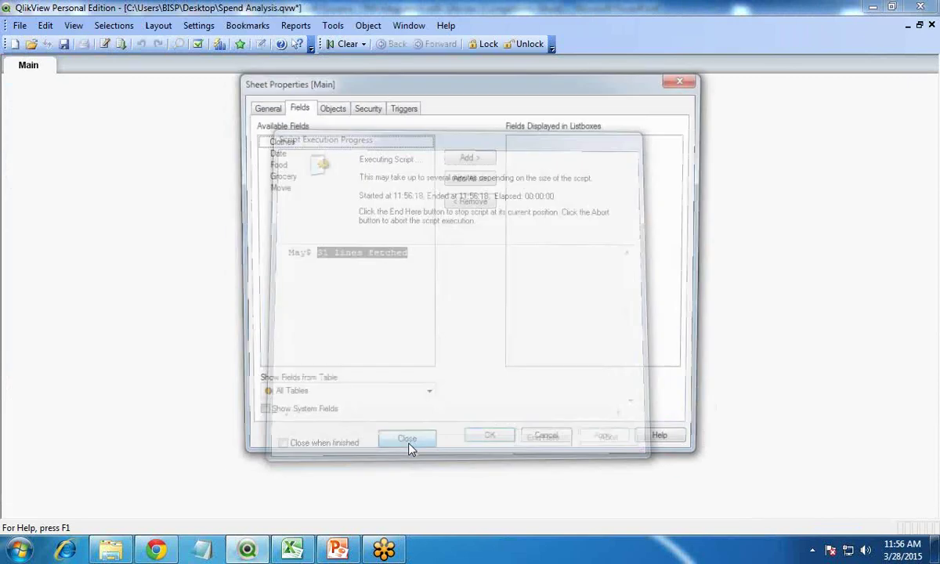
click(497, 444)
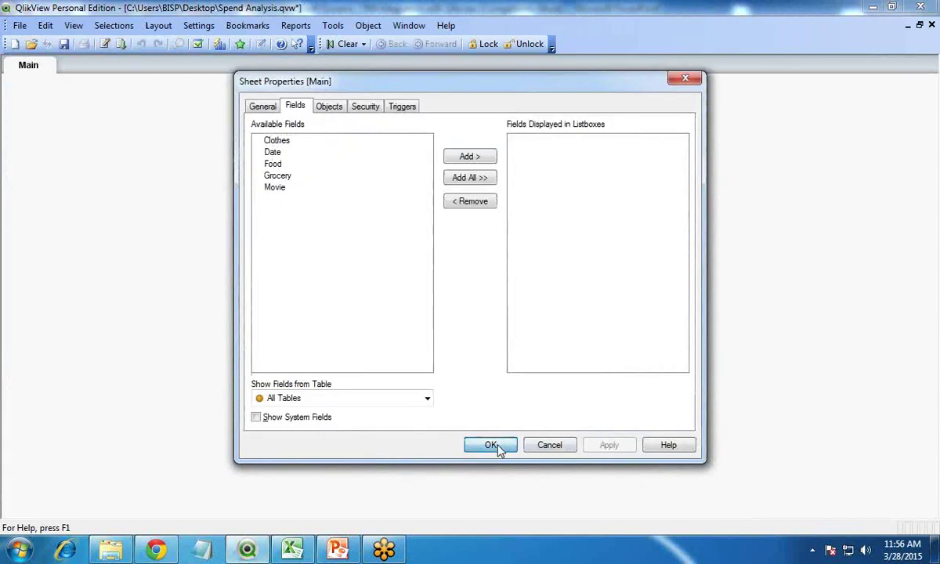
Add a list box for the Date field and place it at the sheet's top-left
right_click(122, 143)
mouse_move(251, 178)
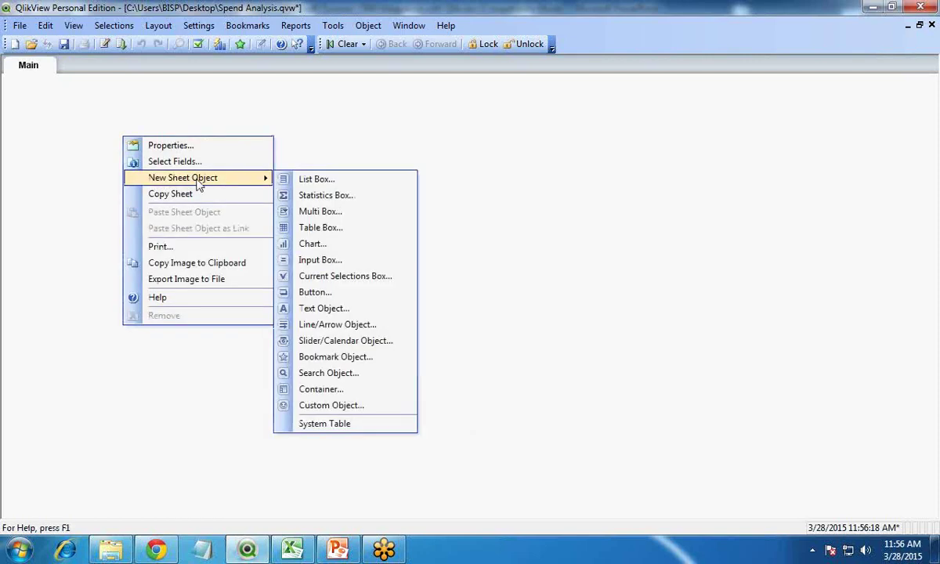
click(333, 180)
click(315, 174)
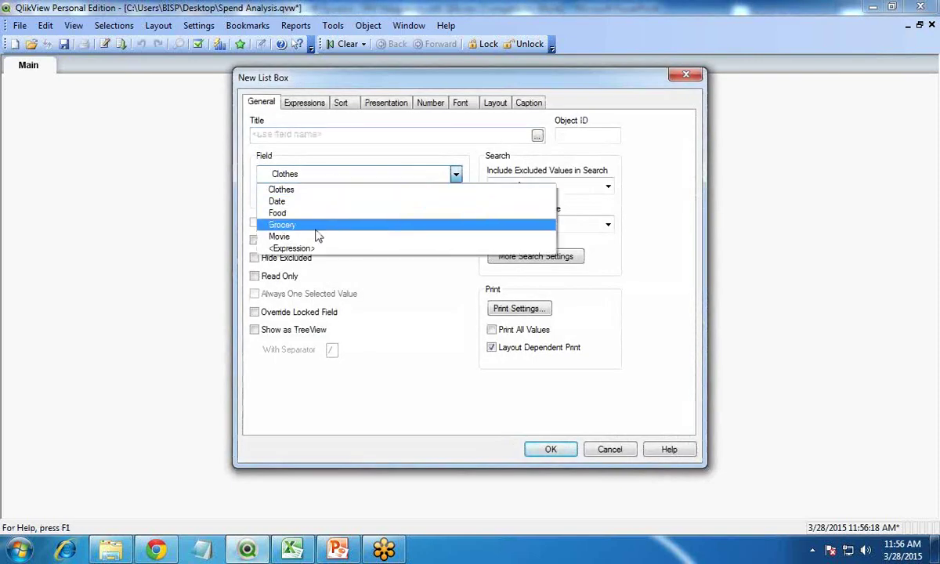
click(305, 201)
click(550, 449)
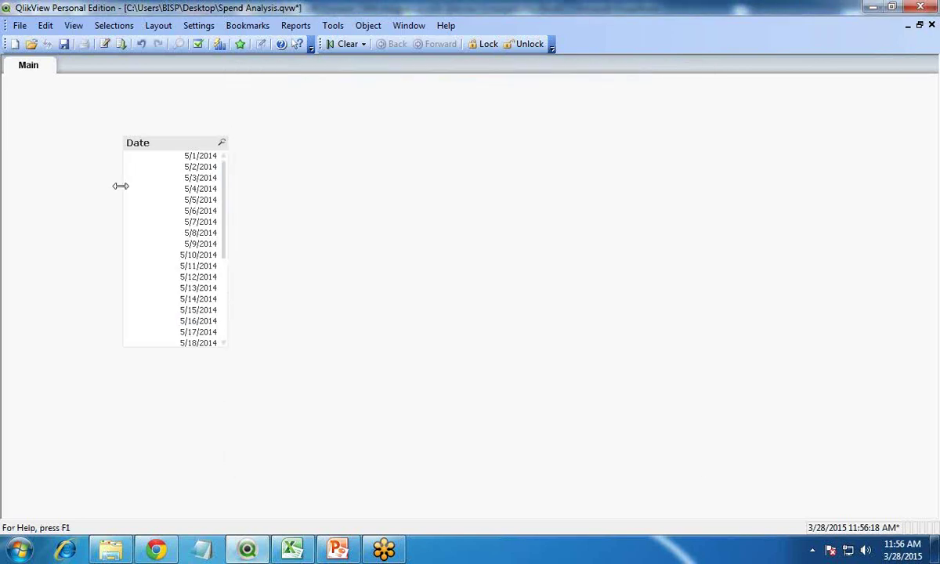
drag(170, 145, 81, 99)
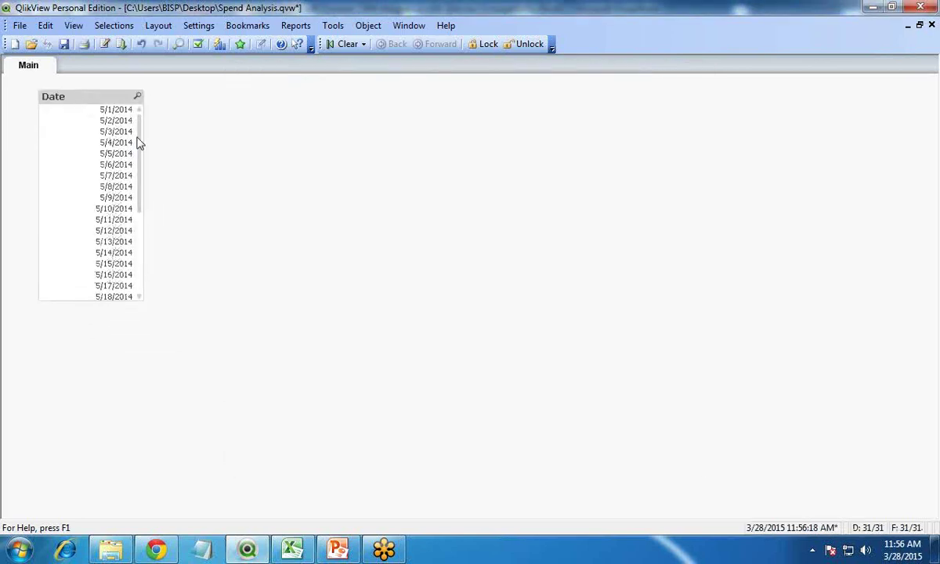
right_click(228, 159)
Start a new straight table chart with Date as its dimension
mouse_move(288, 205)
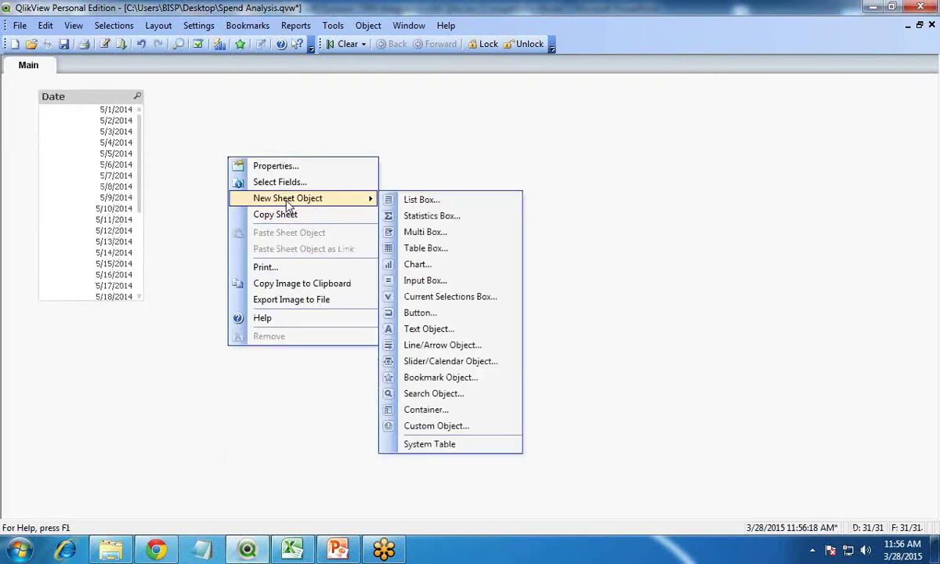
click(421, 268)
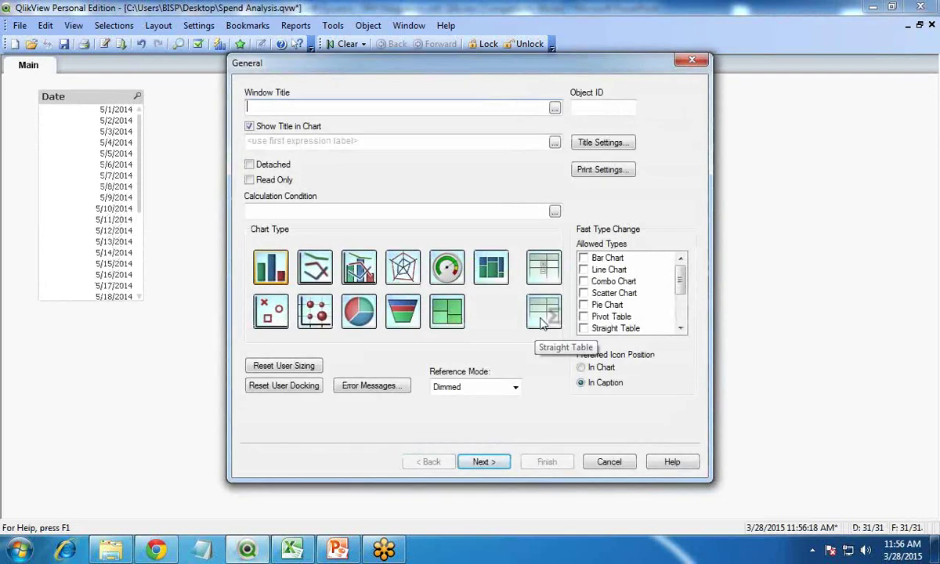
click(542, 314)
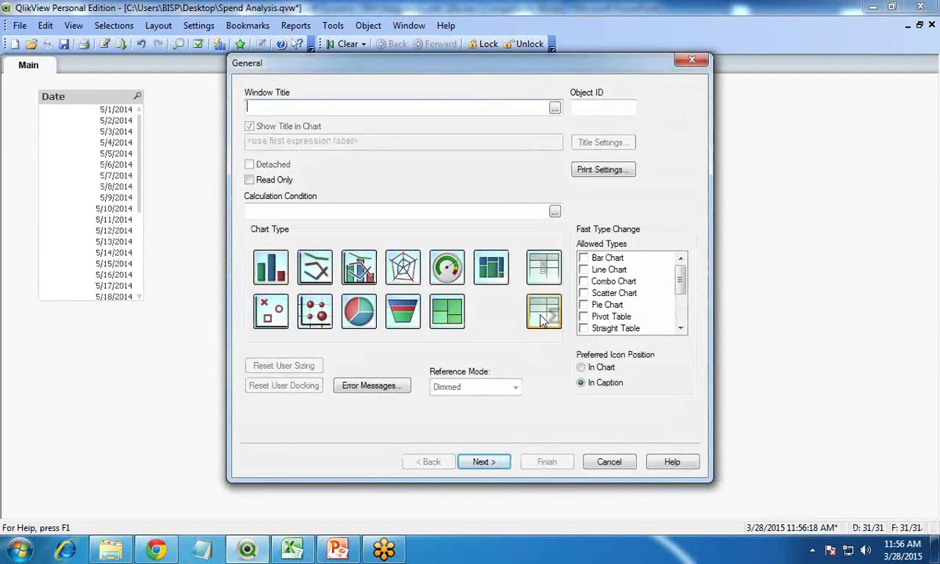
click(485, 461)
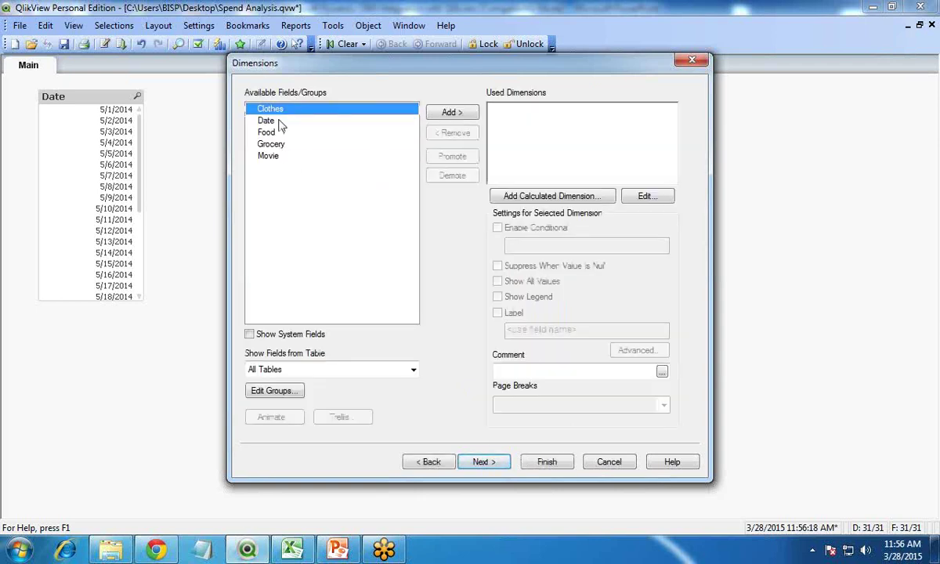
click(274, 122)
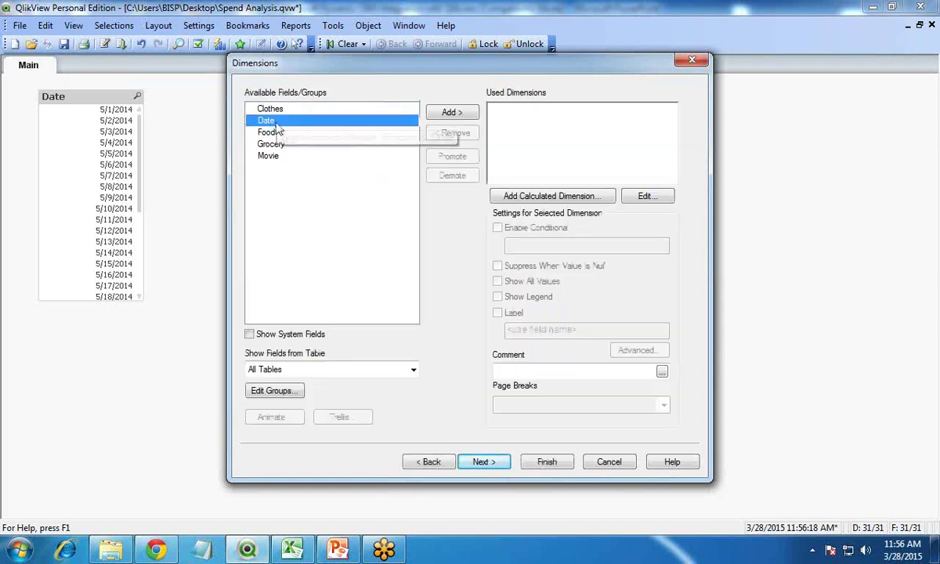
click(452, 115)
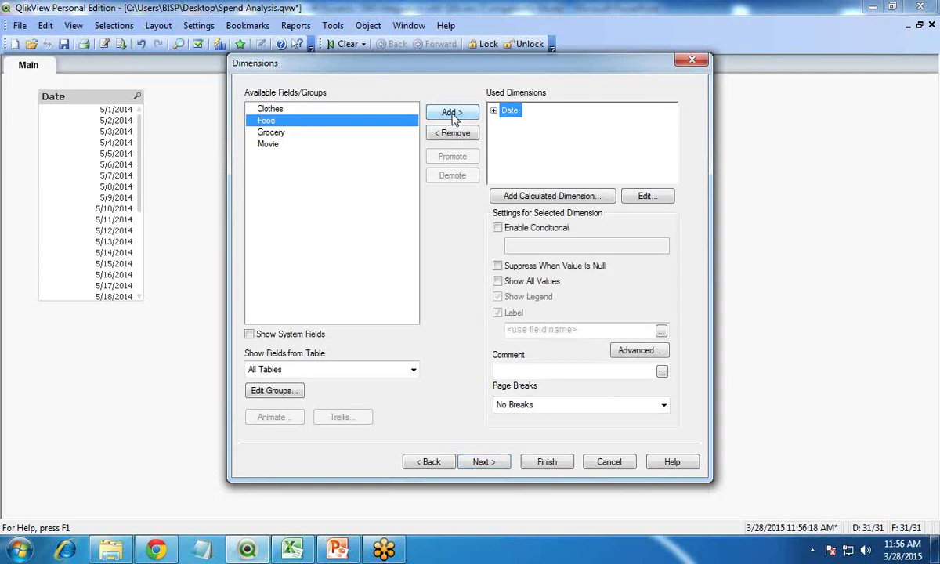
click(486, 462)
Give the table a Sum(Grocery) expression labelled Total Grocery, finish, and move it up-left
click(313, 404)
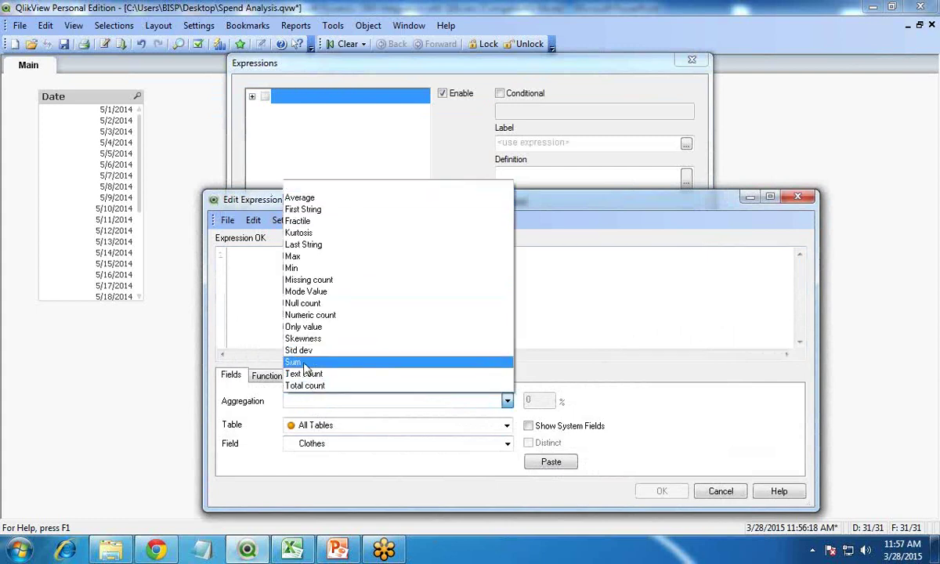
click(304, 363)
click(329, 443)
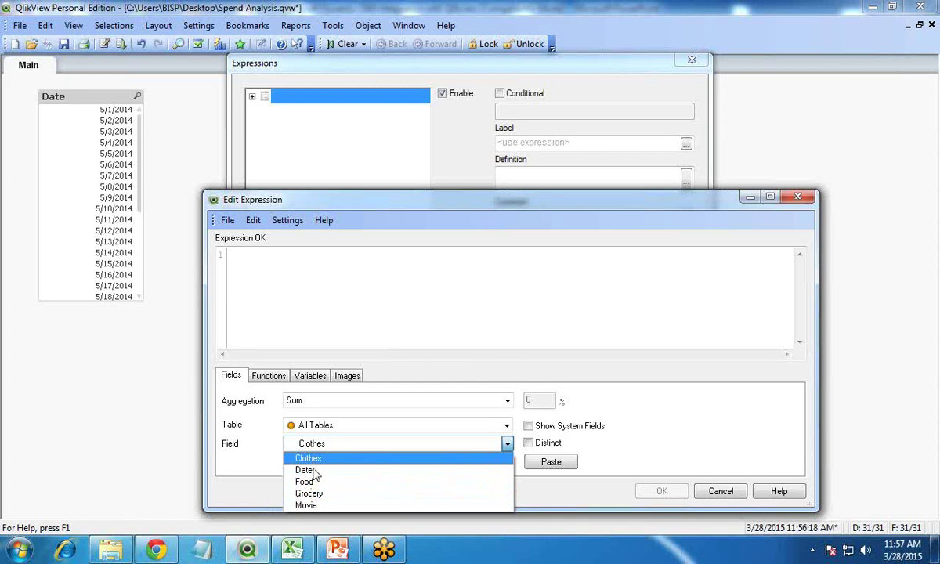
click(320, 495)
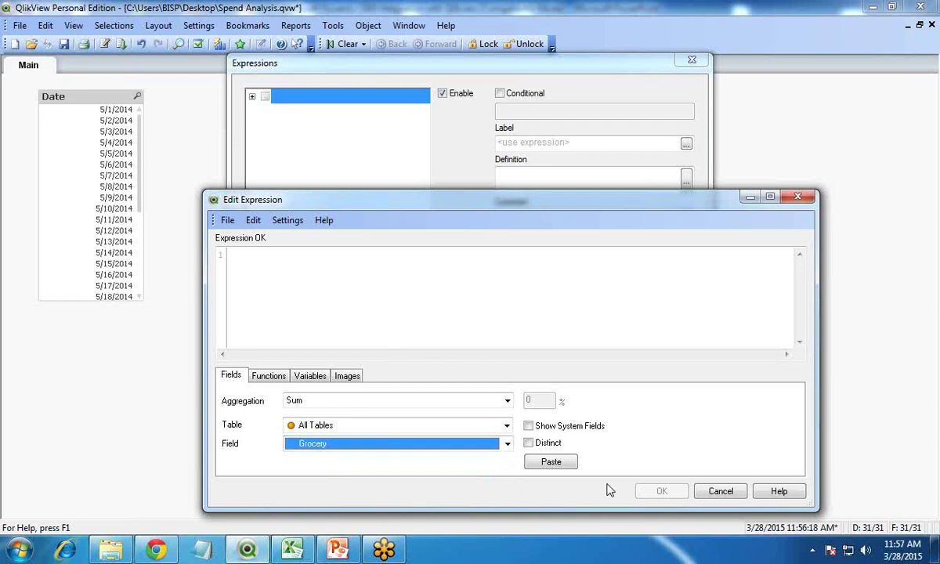
click(548, 463)
click(662, 491)
click(522, 144)
text(Totakl)
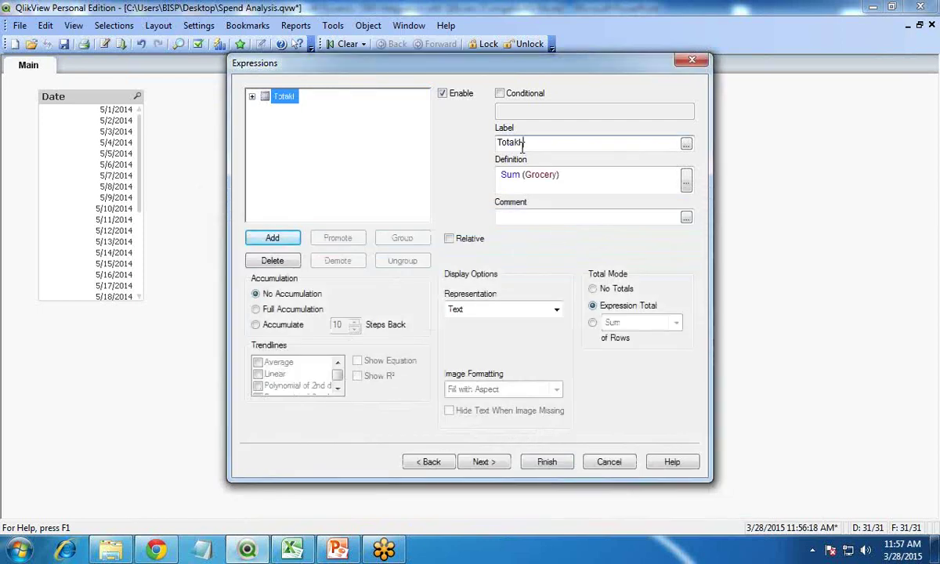
key(BackSpace)
text(l Grocery)
click(547, 463)
drag(300, 168, 263, 142)
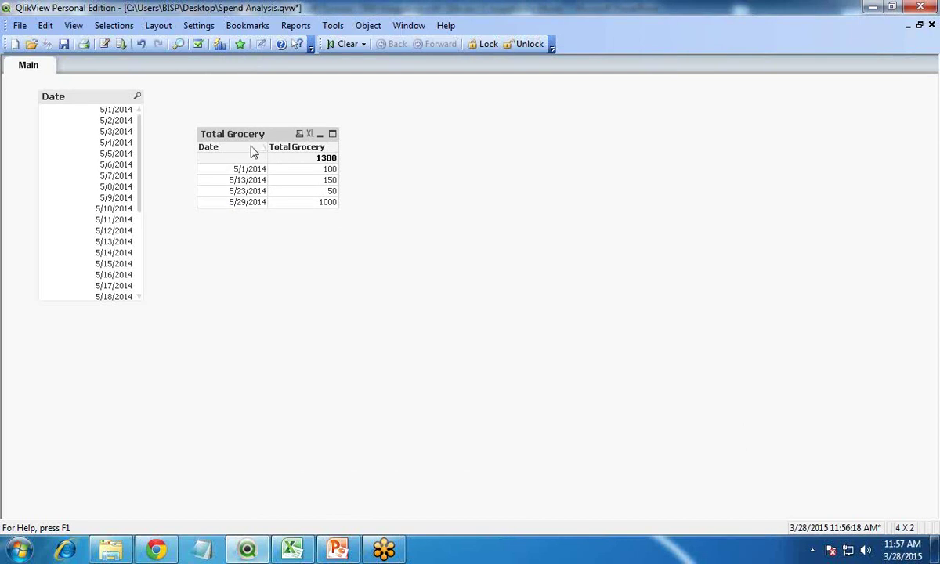
Nudge the Total Grocery table slightly down and right on the Main sheet
mouse_move(245, 139)
mouse_down()
mouse_move(255, 147)
mouse_move(243, 145)
mouse_move(246, 154)
mouse_up()
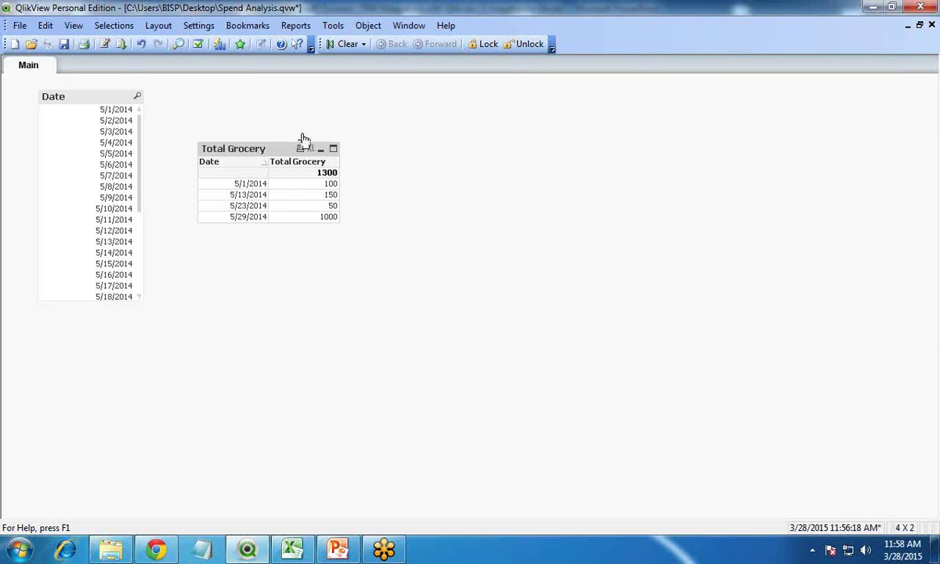
right_click(247, 142)
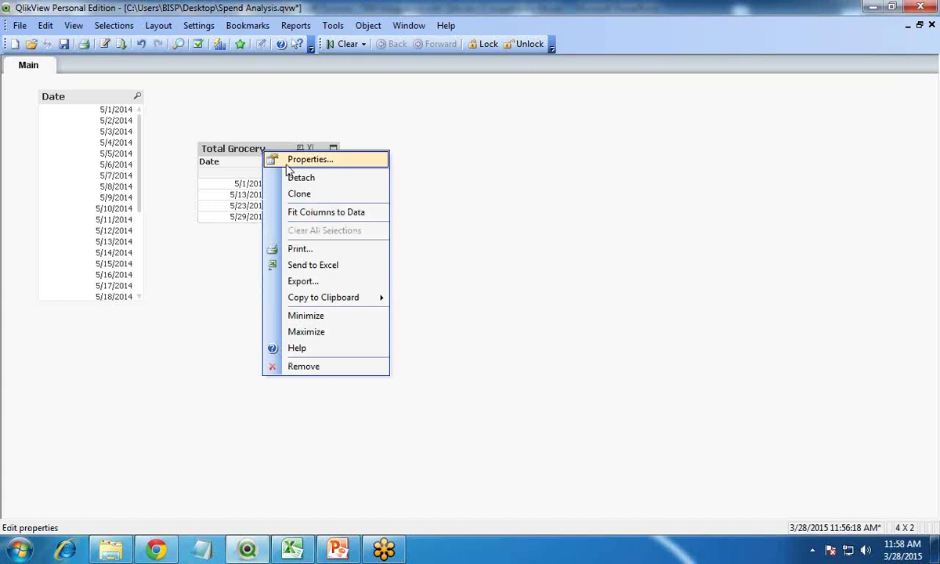
Add a Sum (Clothes) expression in the Total Grocery table's properties
click(263, 149)
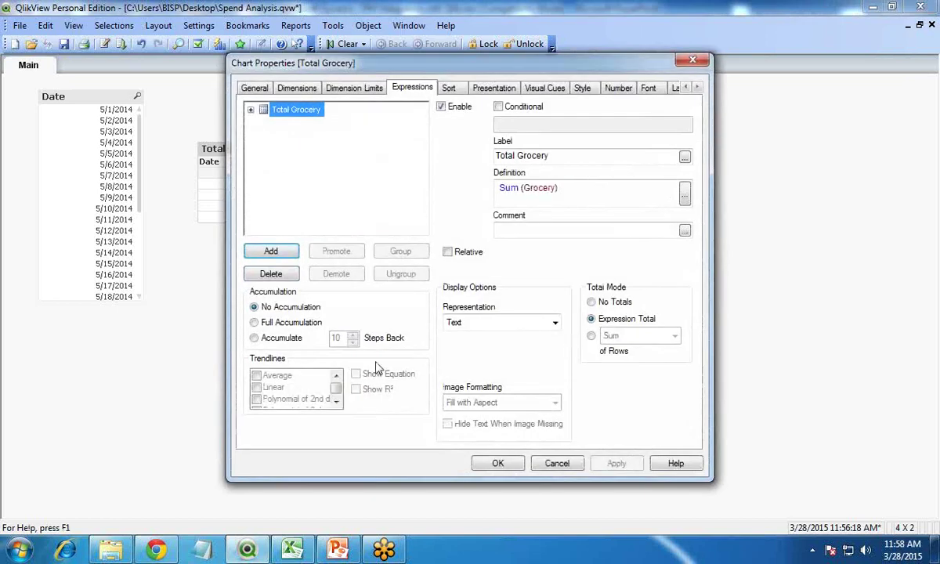
click(275, 249)
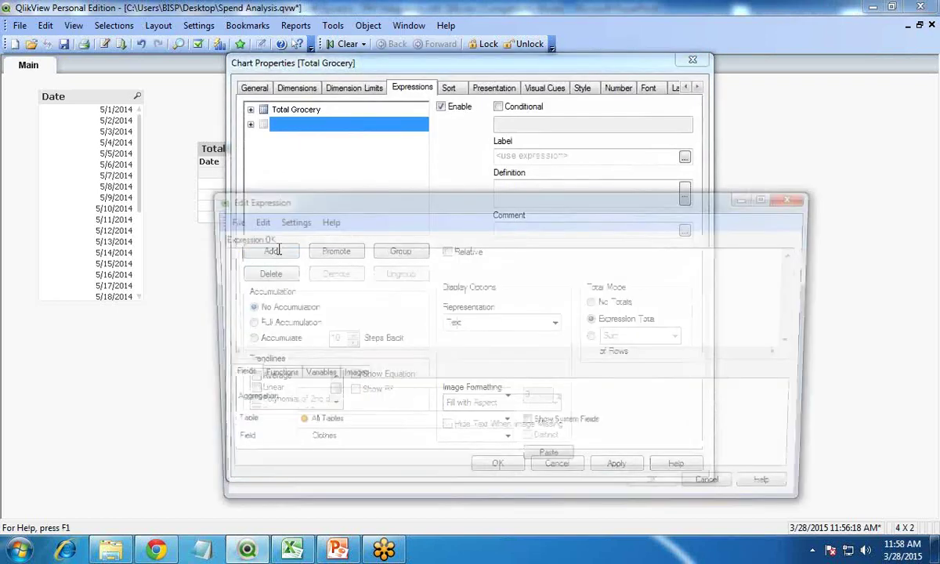
click(323, 401)
click(312, 363)
click(329, 443)
click(328, 469)
click(551, 462)
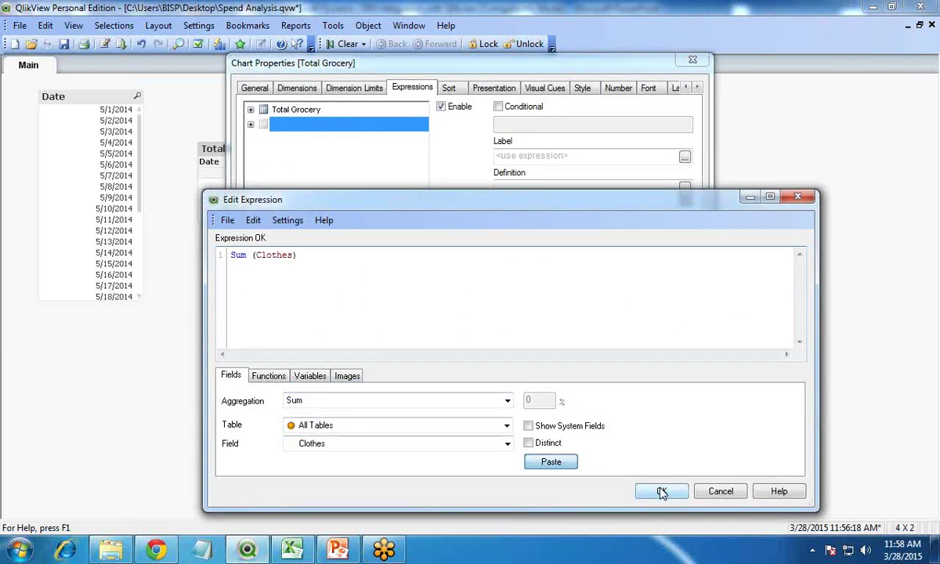
click(660, 491)
Add a Sum (Food) expression to the table
click(270, 252)
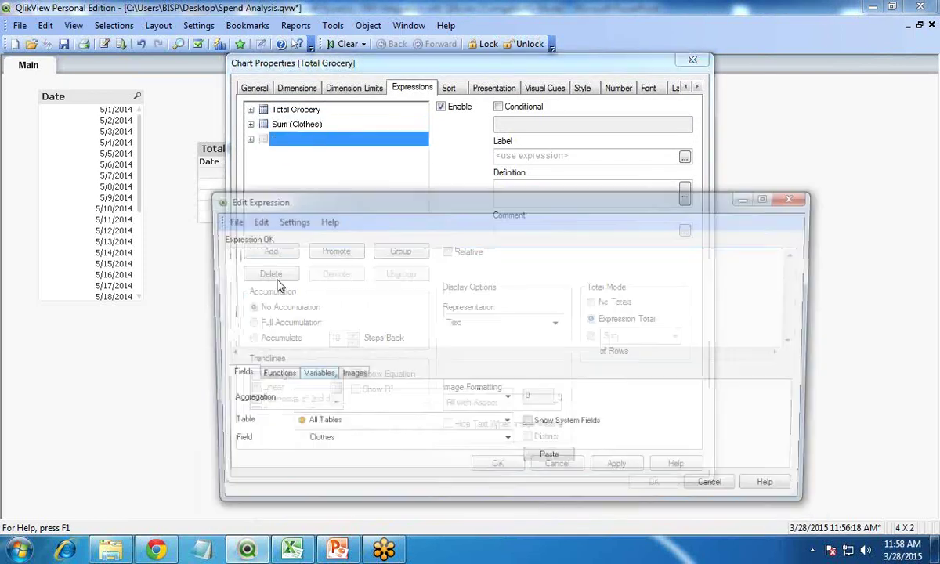
click(342, 401)
click(313, 365)
click(311, 443)
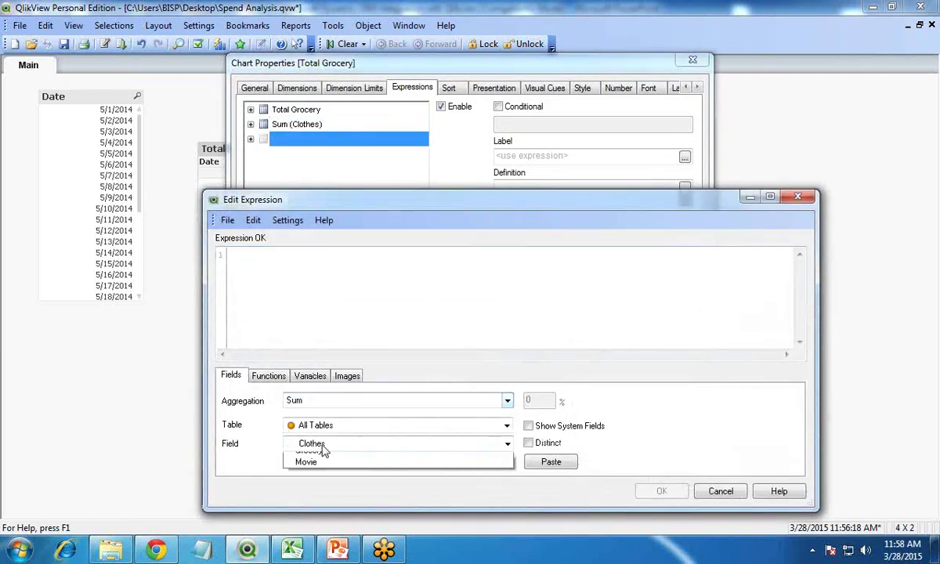
click(306, 468)
click(557, 465)
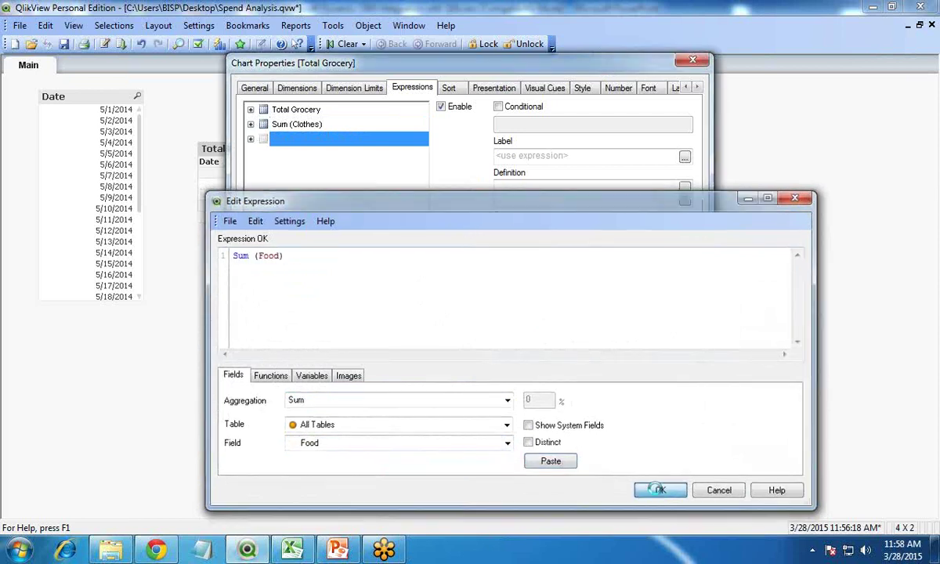
click(660, 492)
Add a Sum (Movie) expression and apply the new expressions to the table
click(266, 306)
click(353, 401)
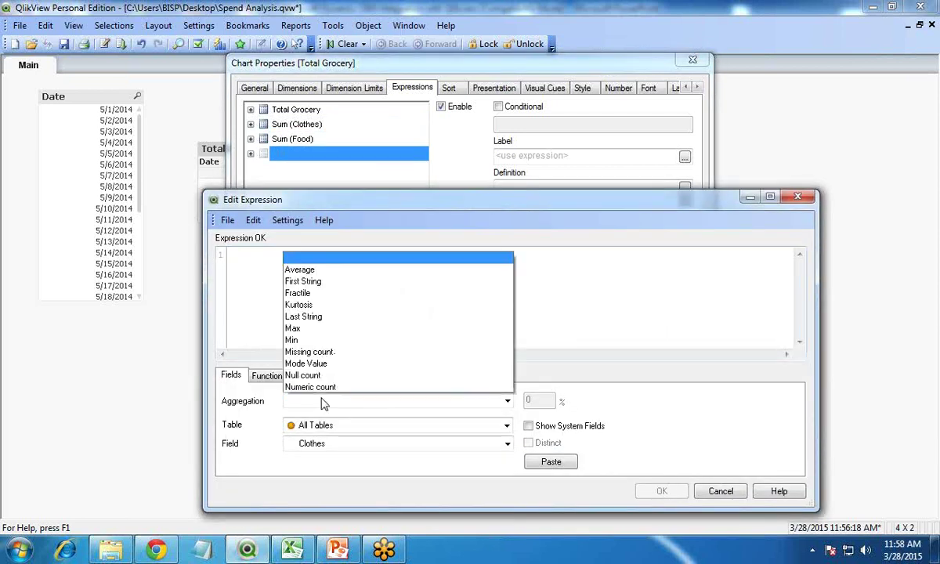
click(350, 362)
click(324, 444)
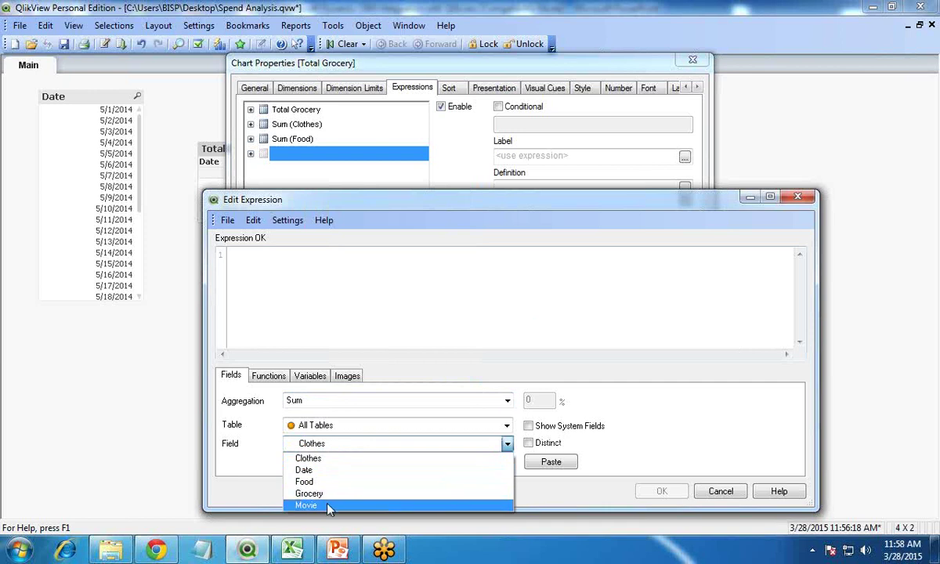
click(306, 505)
click(551, 462)
click(661, 491)
click(498, 463)
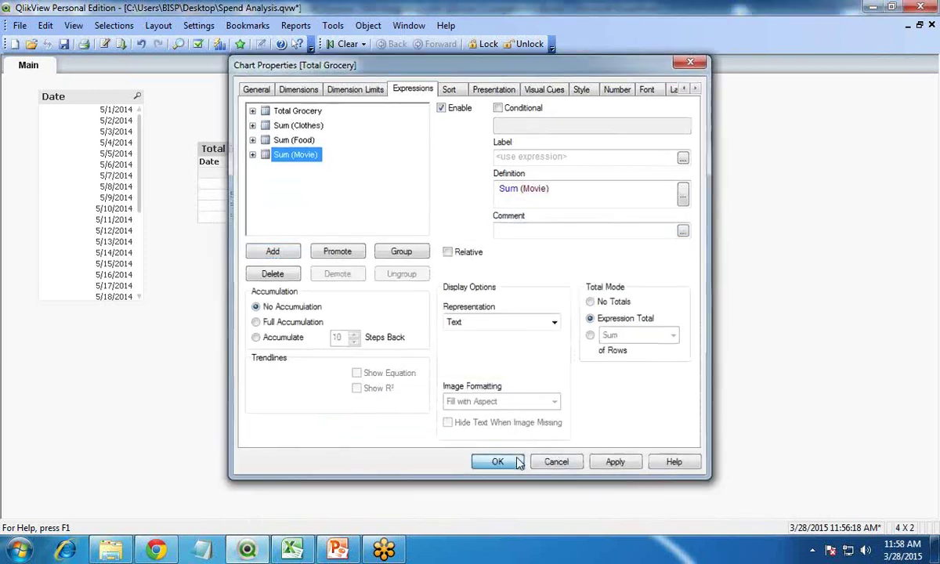
mouse_move(525, 231)
mouse_down()
mouse_move(523, 314)
mouse_move(529, 214)
mouse_up()
Reposition and enlarge the Total Grocery table until the Sum (Movie) column, totalling 550, shows
drag(394, 153, 378, 138)
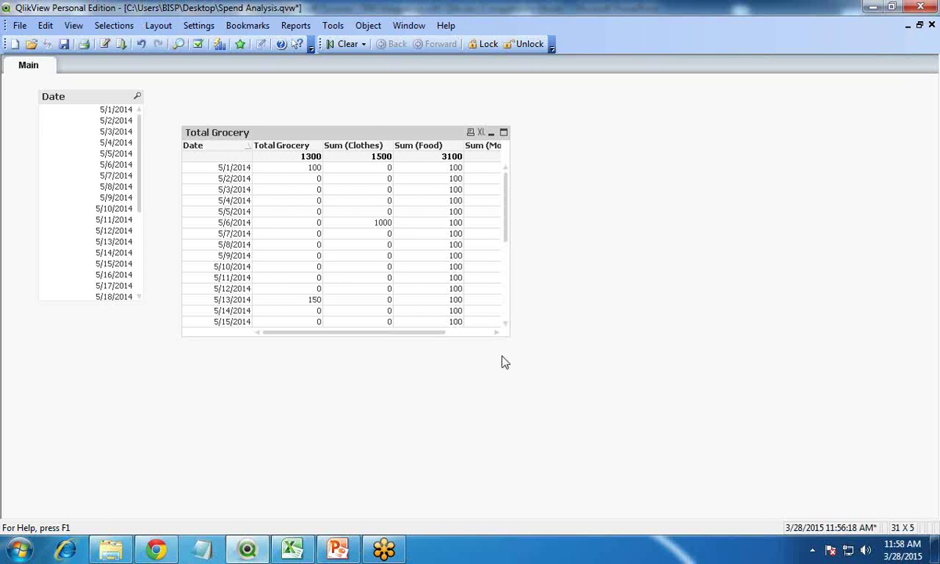
drag(509, 336, 543, 359)
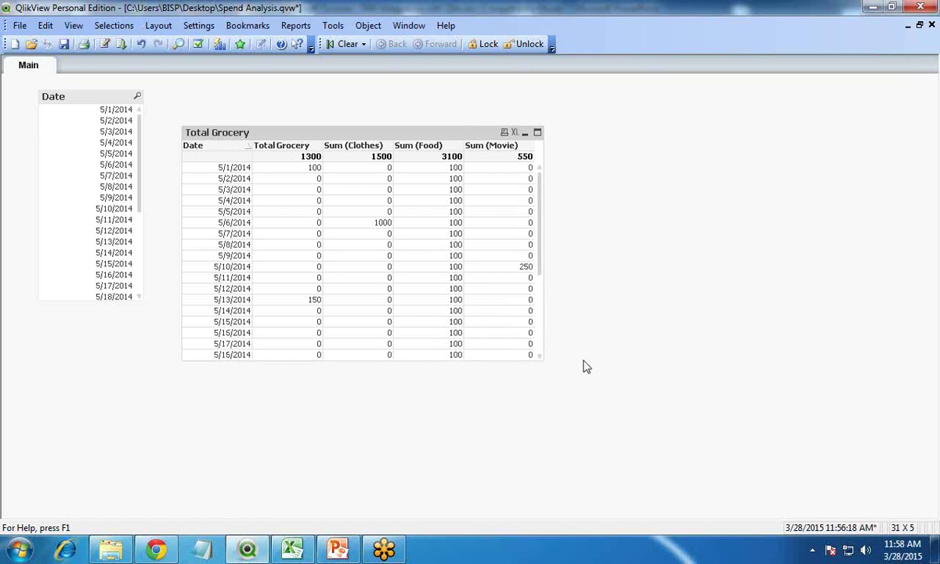
drag(306, 141, 294, 131)
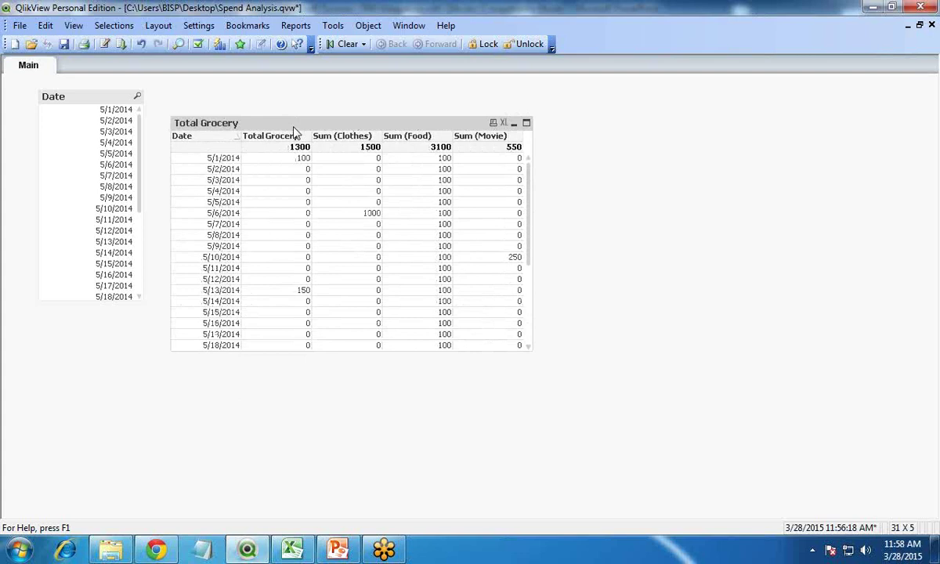
Reopen the May$ LOAD statement in the File Wizard and advance to its Options page
click(105, 47)
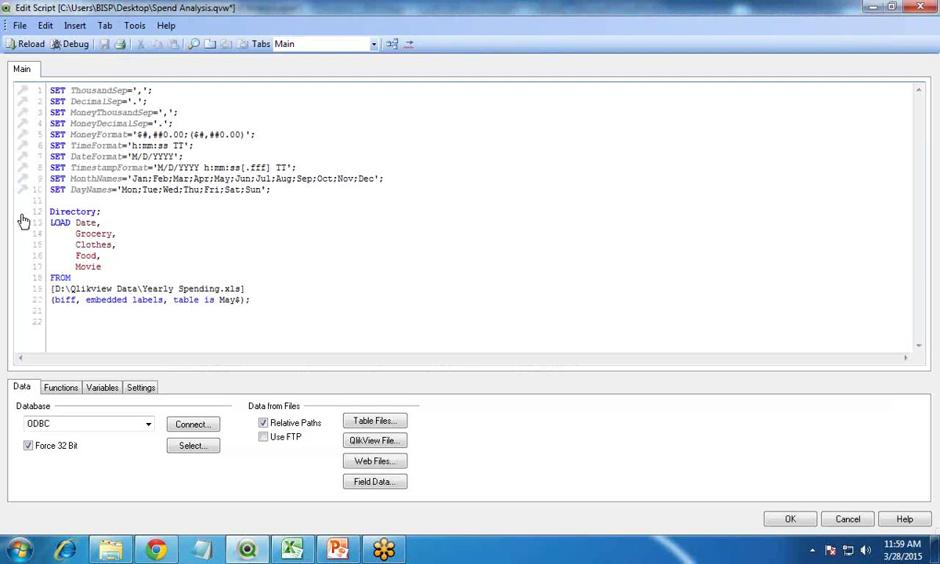
drag(50, 218, 275, 305)
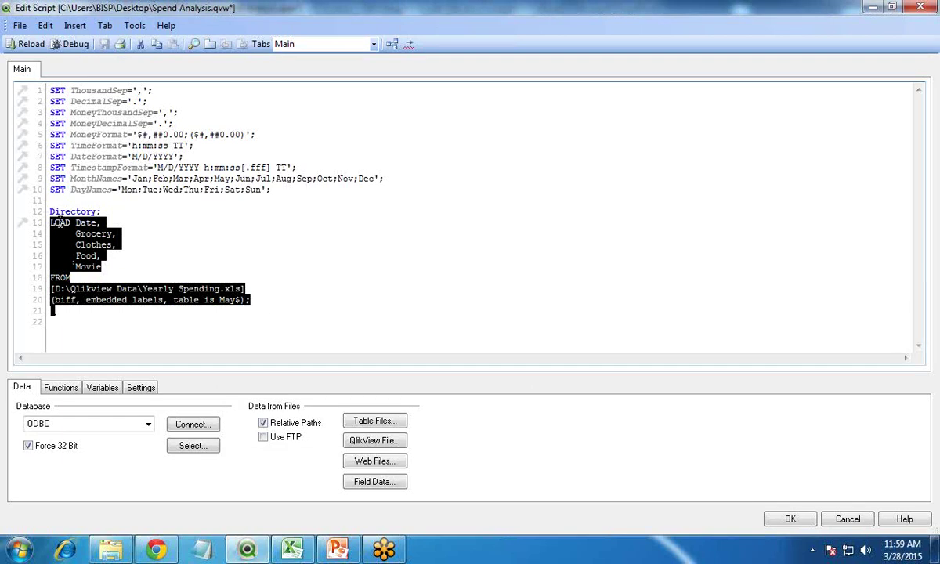
click(23, 223)
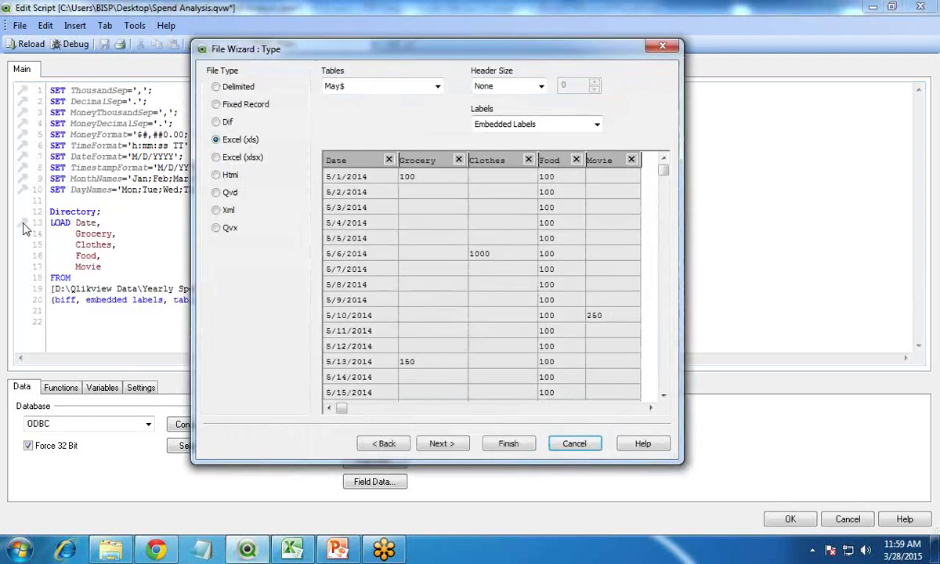
click(442, 444)
click(443, 445)
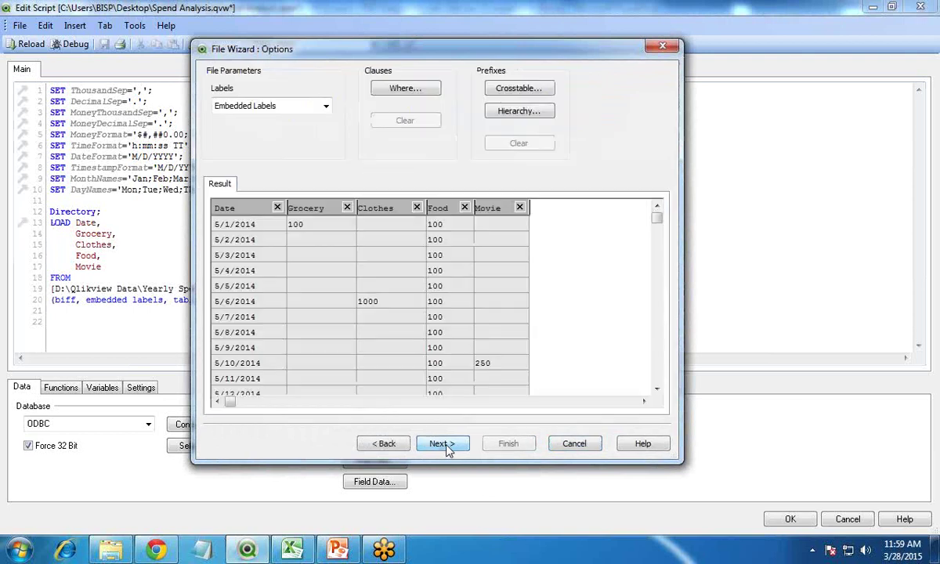
Make the May$ load a crosstable with attribute field Category and data field Amount Spend
click(510, 90)
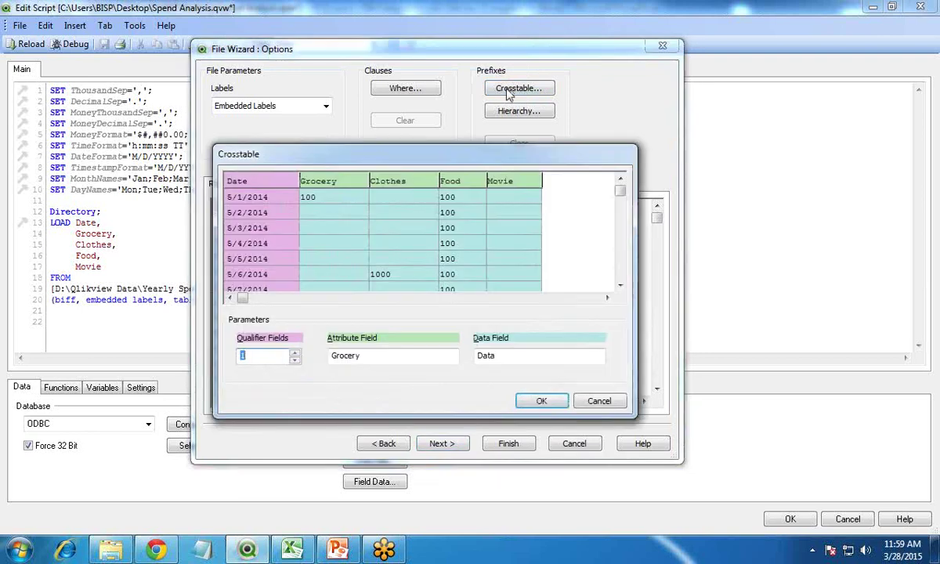
drag(370, 354, 330, 358)
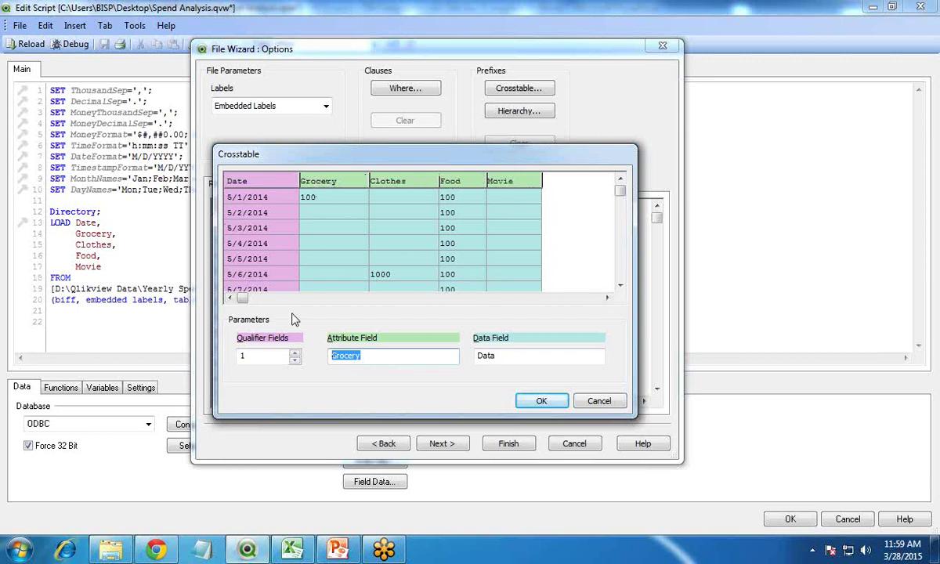
text(Category)
drag(498, 356, 468, 363)
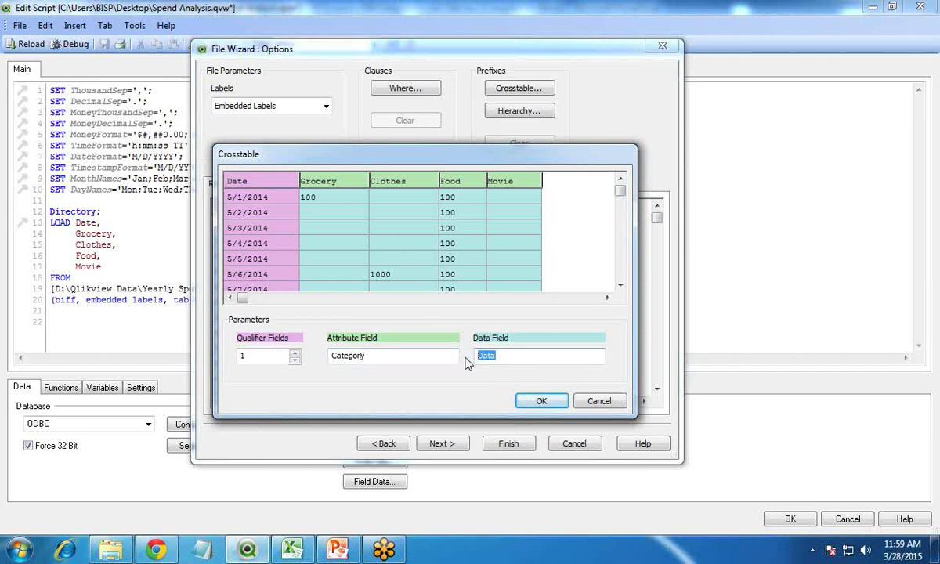
text(Spend)
click(539, 402)
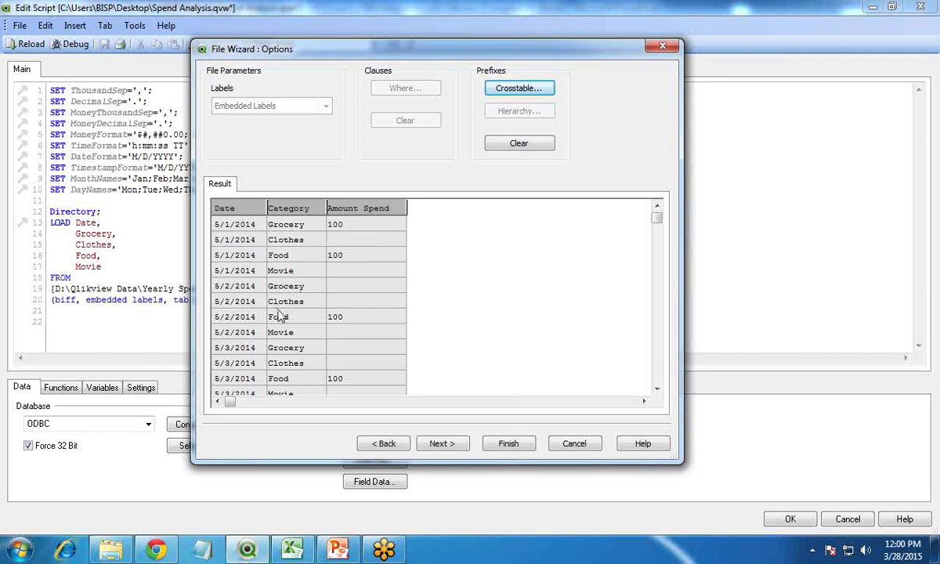
click(509, 443)
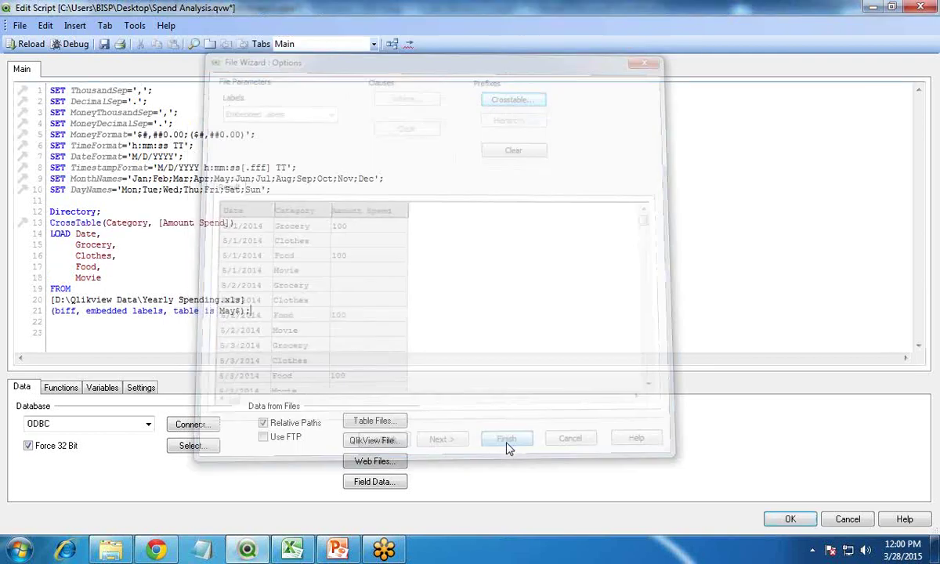
Replace the Directory line with the label MaySpending: and reload the data
drag(102, 211, 48, 211)
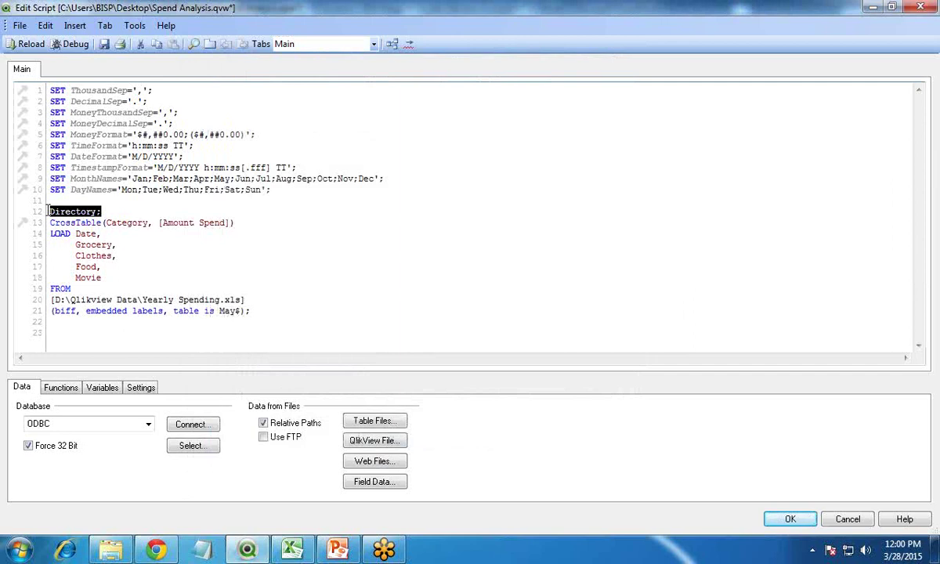
text(MaySpending:)
click(102, 44)
click(26, 44)
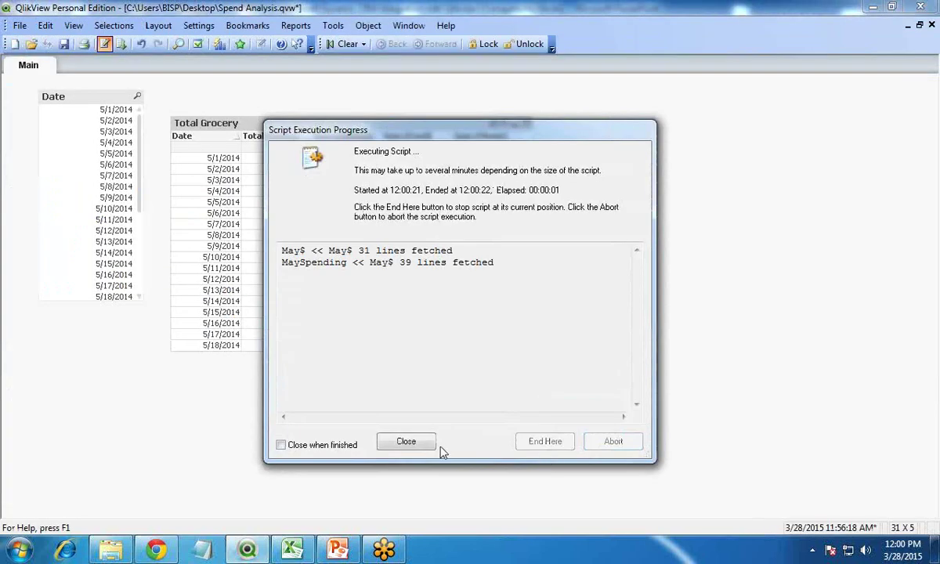
click(404, 442)
click(501, 447)
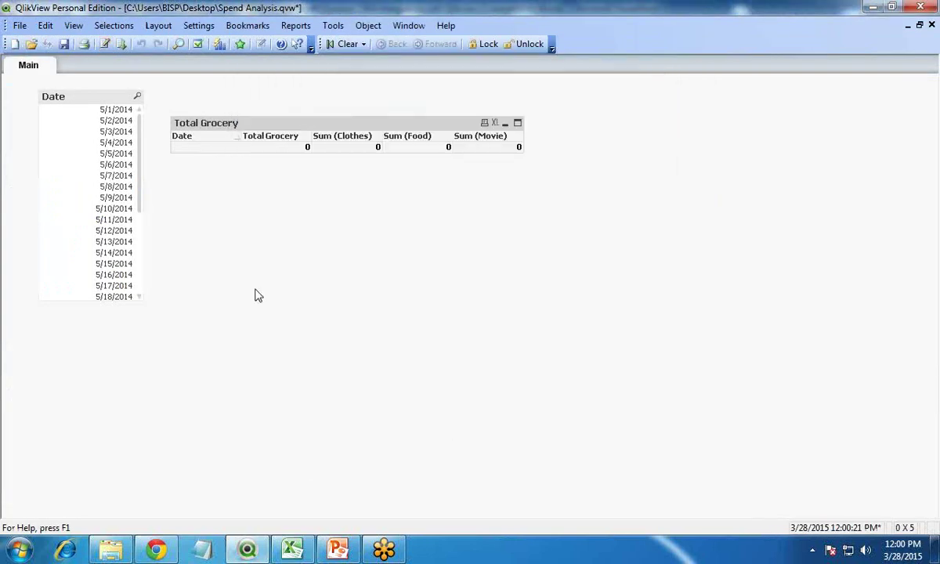
right_click(298, 127)
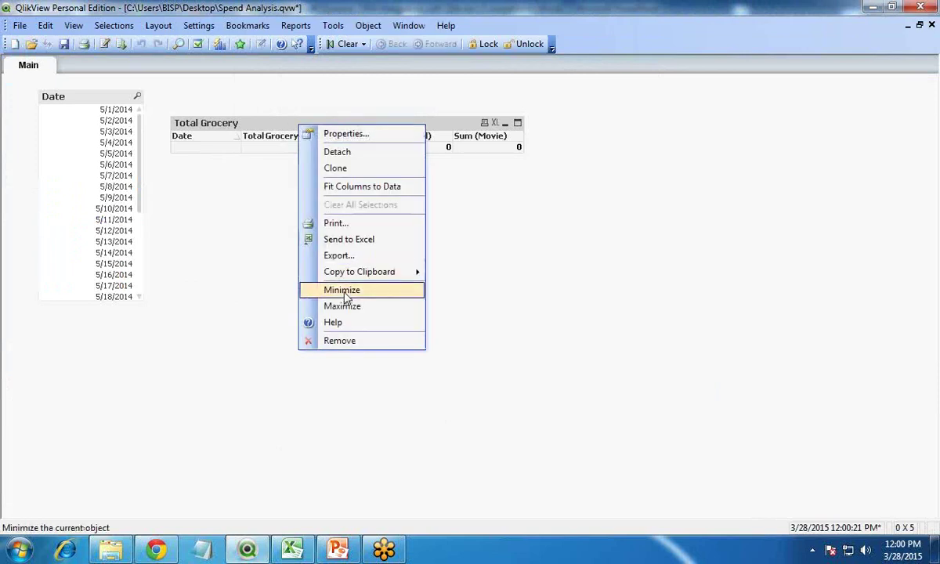
Remove the Total Grocery table and start a new straight table with Category as dimension
click(348, 345)
click(442, 308)
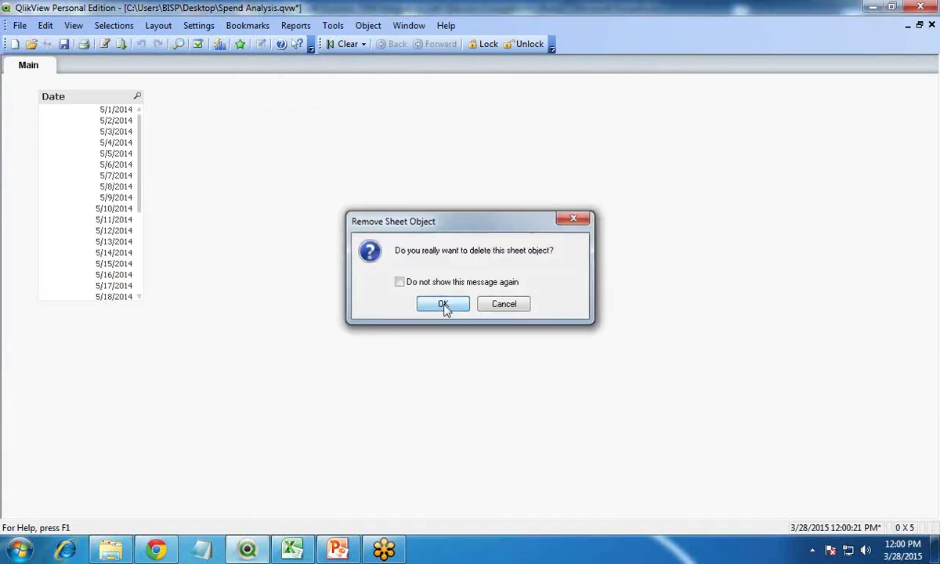
right_click(210, 171)
mouse_move(336, 214)
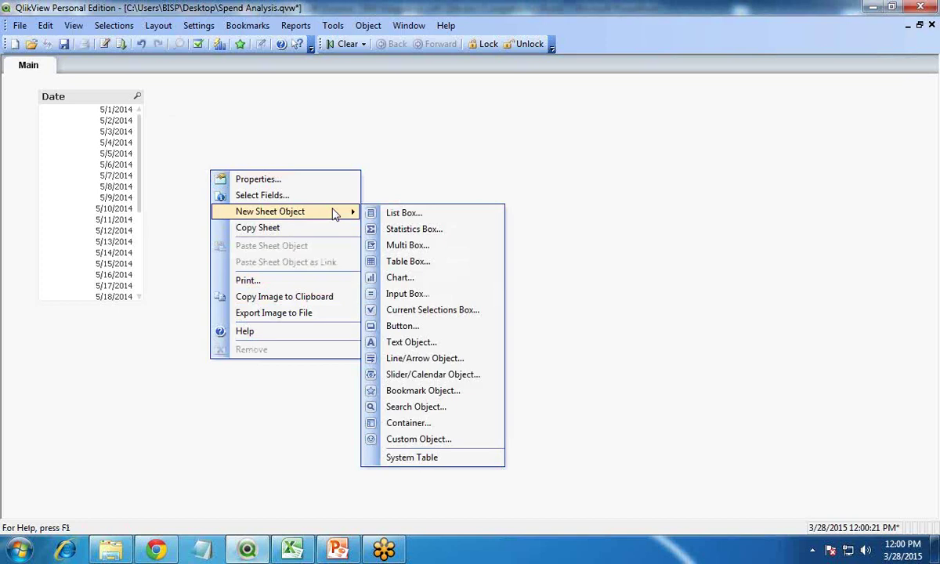
click(408, 279)
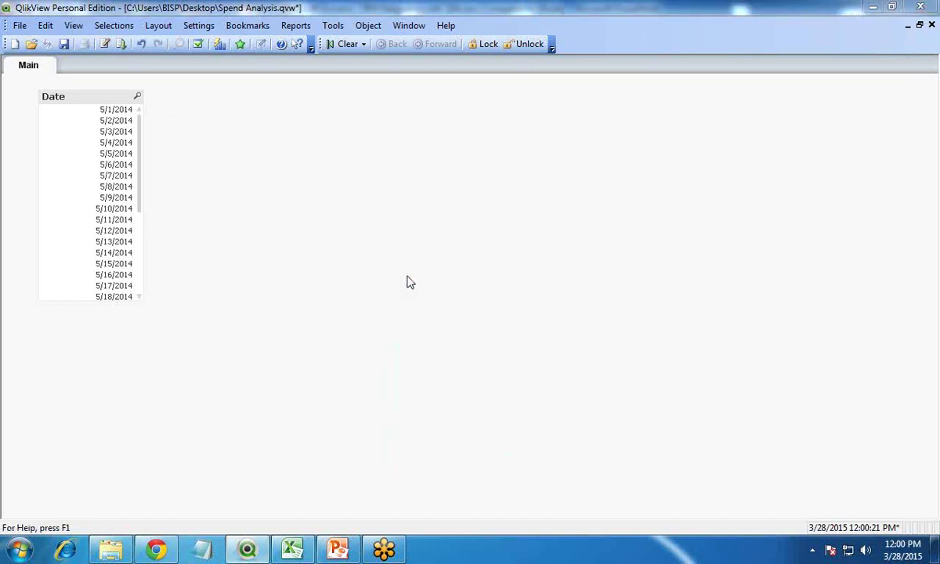
click(546, 313)
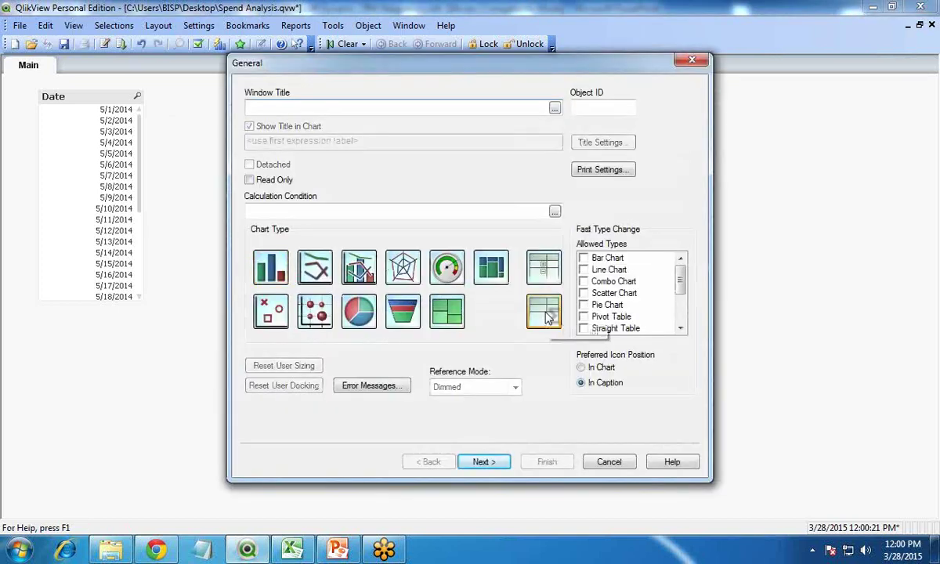
click(483, 462)
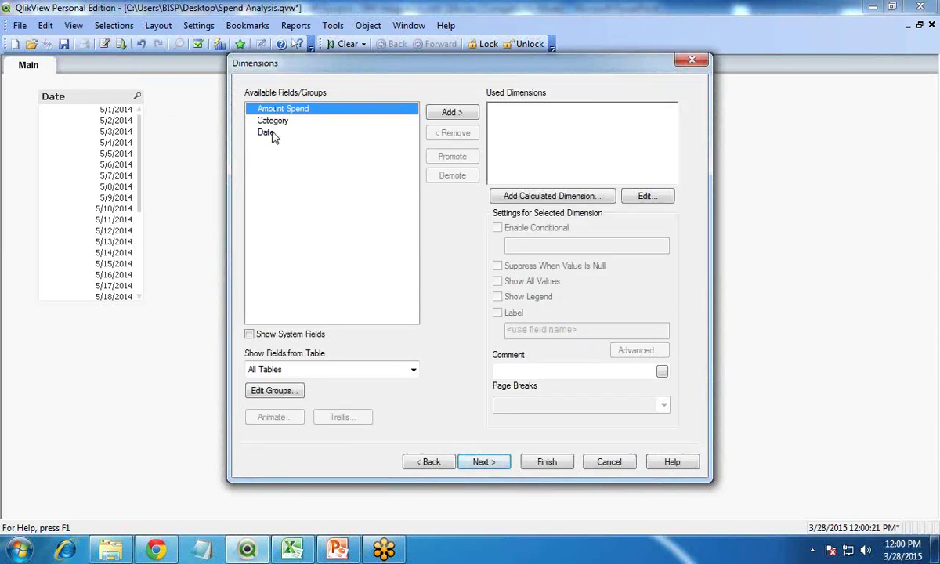
click(274, 123)
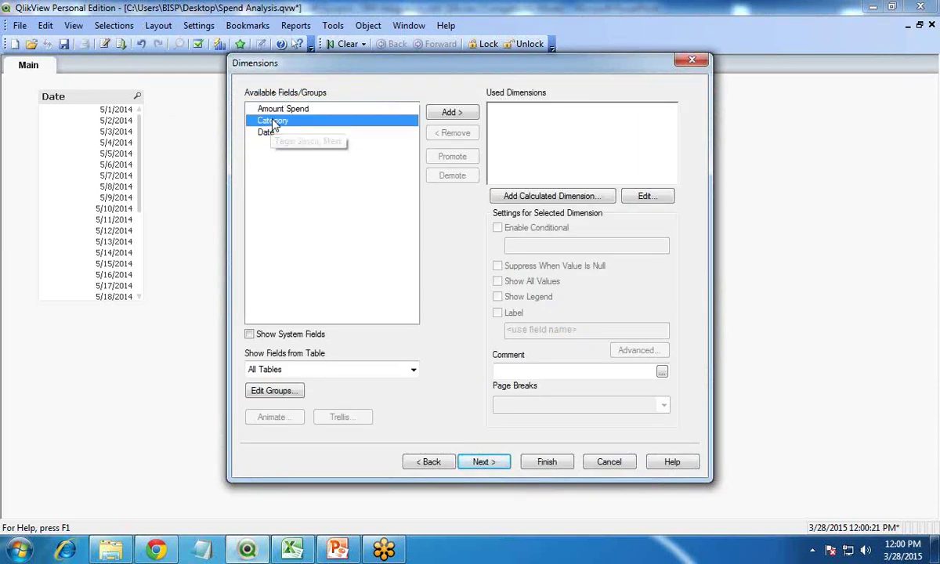
click(452, 113)
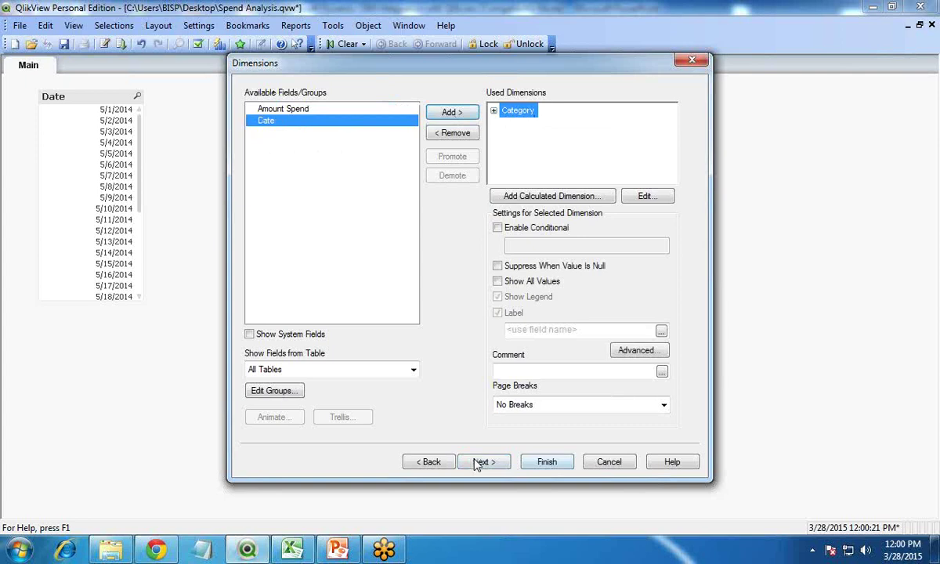
Give the table the expression Sum([Amount Spend]) labelled Total Spending and finish it
click(476, 462)
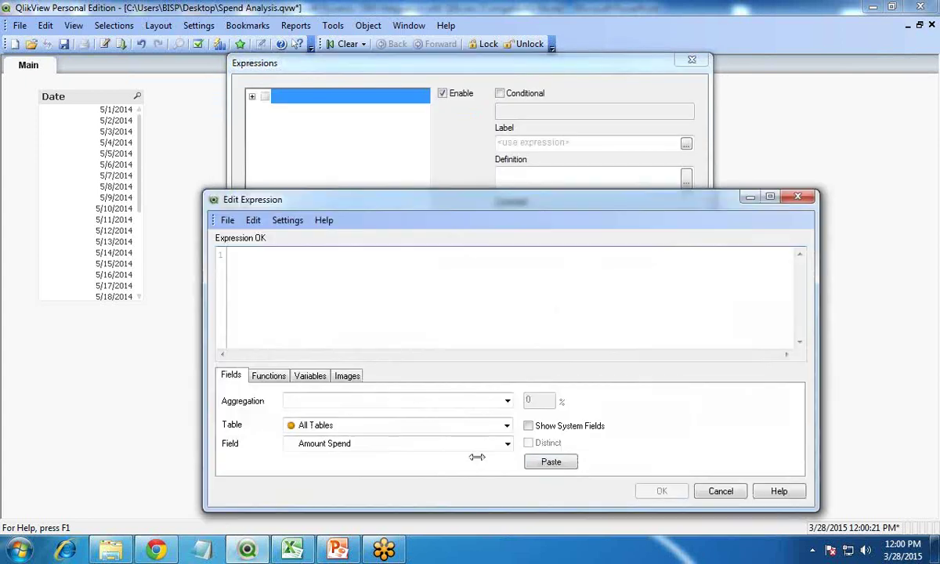
click(315, 401)
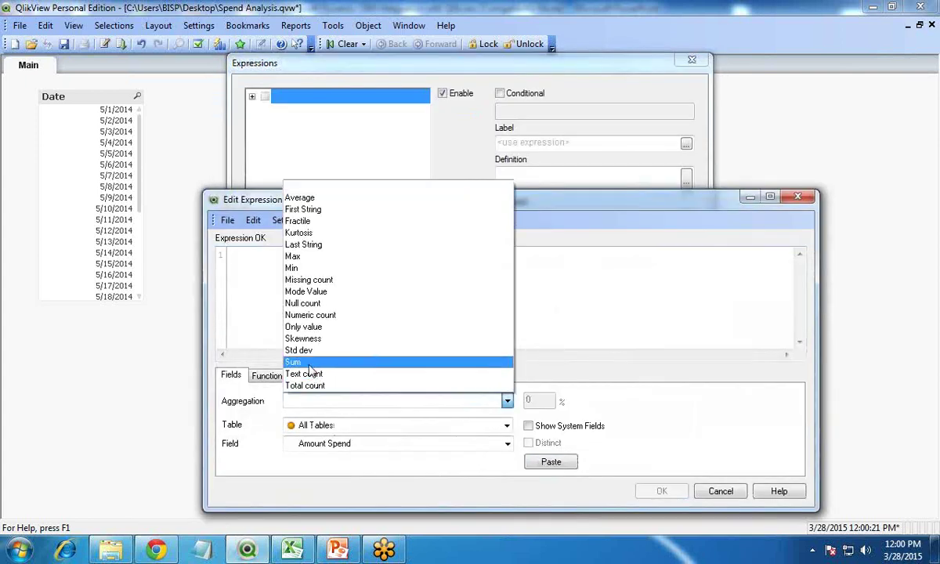
click(313, 361)
click(331, 443)
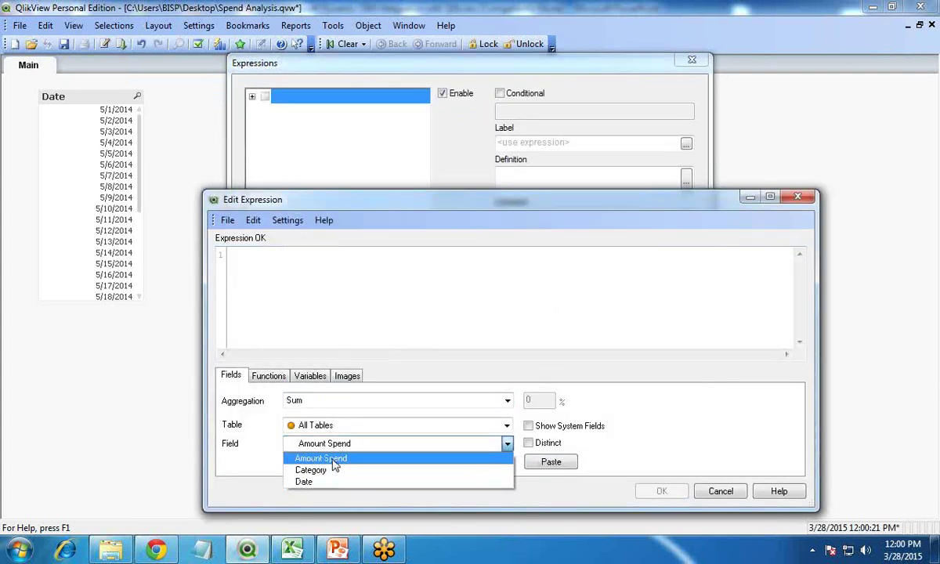
click(334, 458)
click(550, 462)
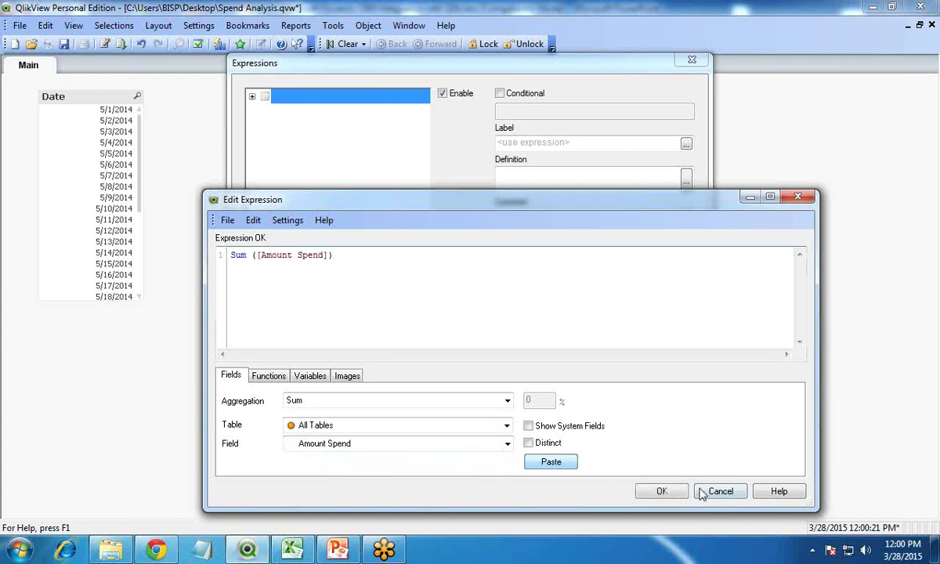
click(666, 490)
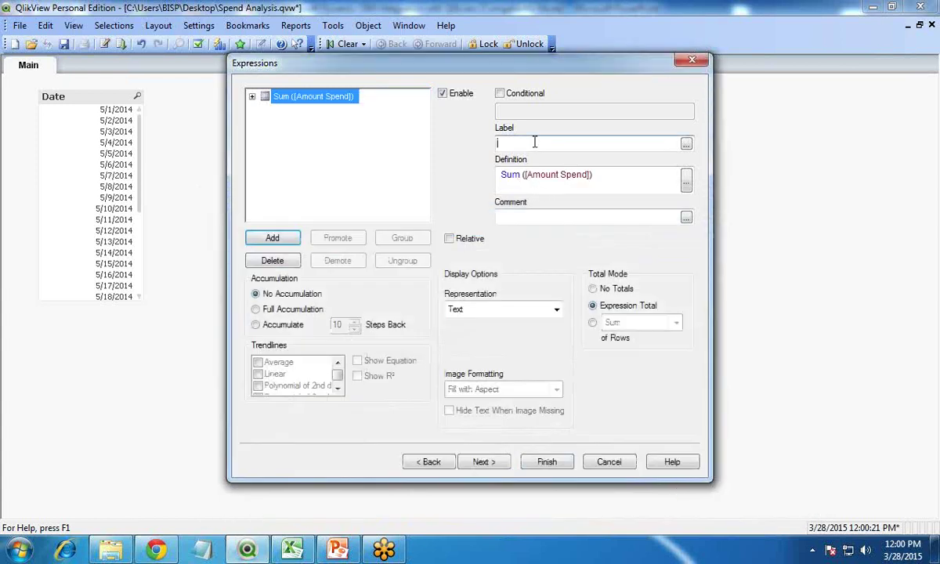
text(Total Soending)
key(BackSpace)
key(BackSpace)
key(BackSpace)
key(BackSpace)
key(BackSpace)
key(BackSpace)
key(BackSpace)
text(pending)
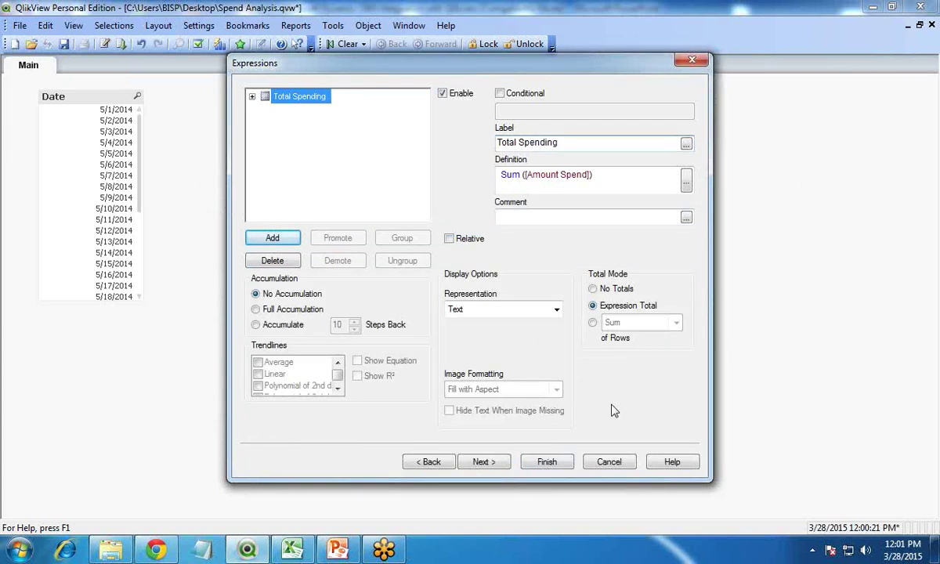
click(547, 462)
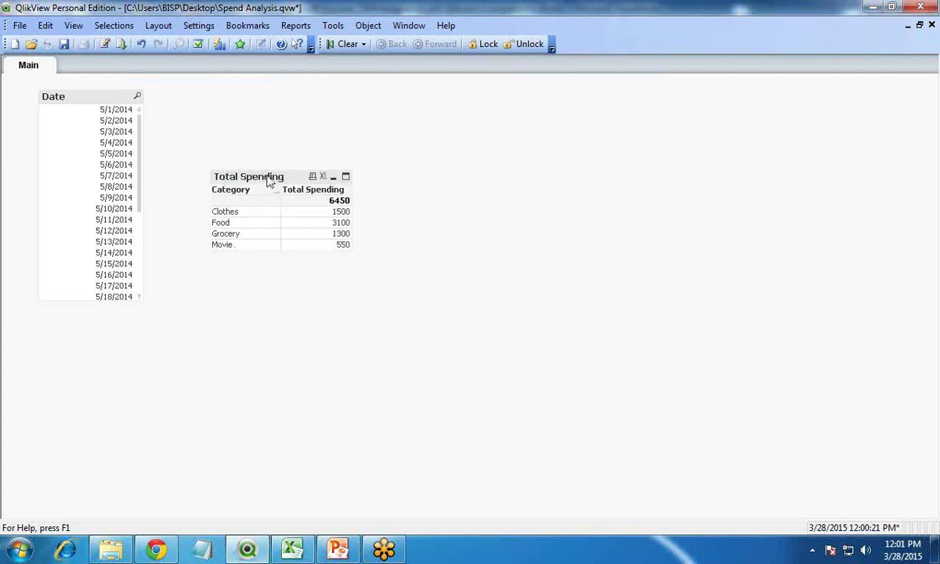
Move the Total Spending table slightly higher, then bring the Yearly Spending workbook forward in Excel
drag(268, 180, 264, 150)
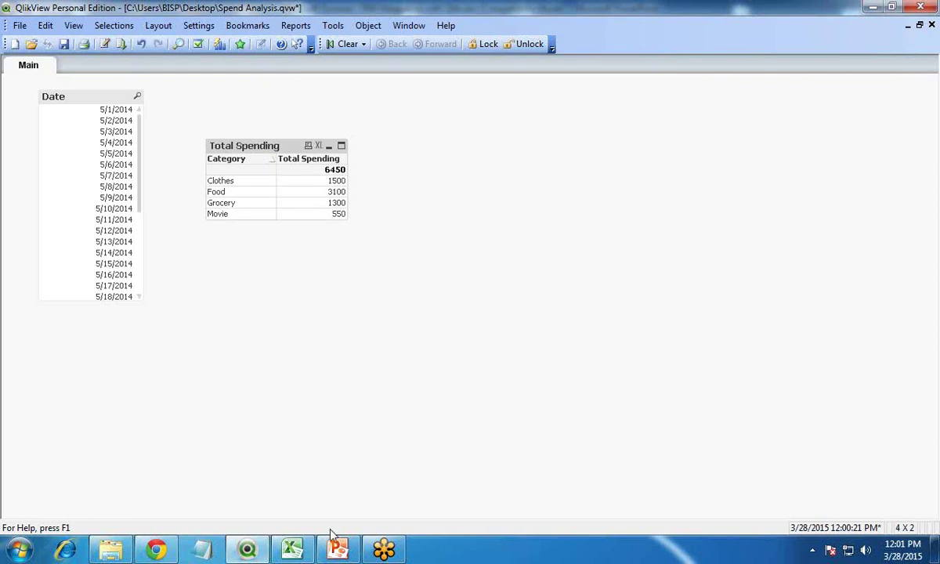
click(292, 549)
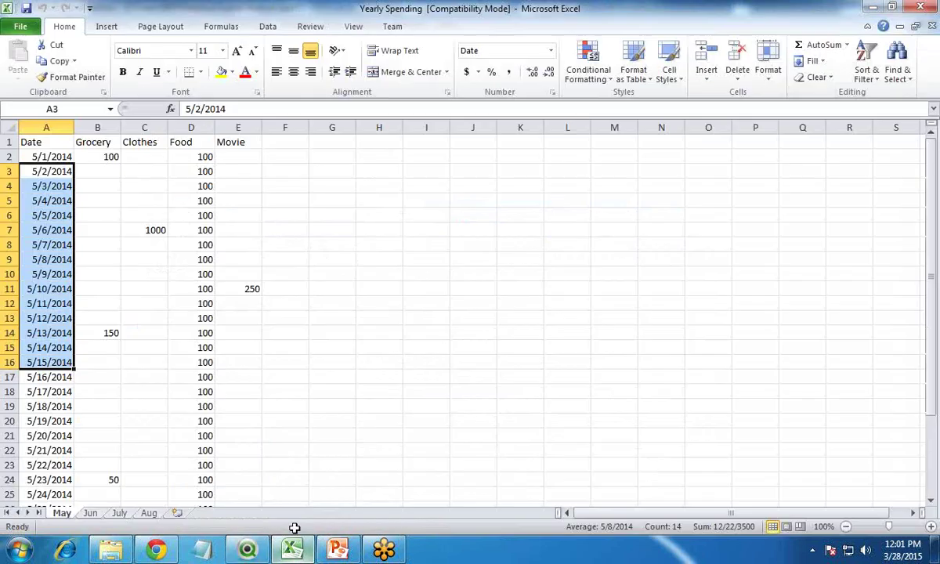
Deselect the highlighted date cells on the May sheet and glance back at QlikView
click(265, 352)
scroll(265, 352, down, 3)
scroll(265, 351, up, 1)
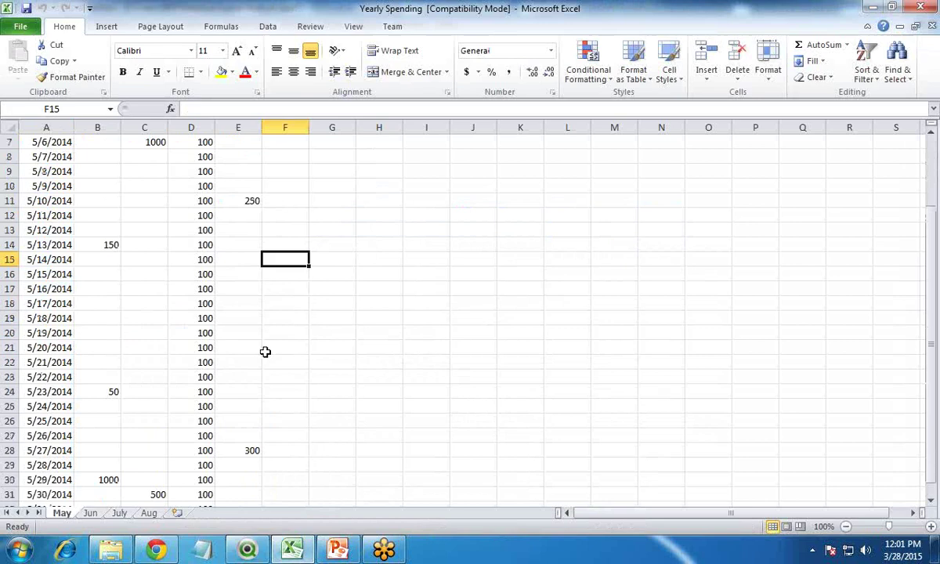
scroll(265, 352, up, 2)
click(247, 548)
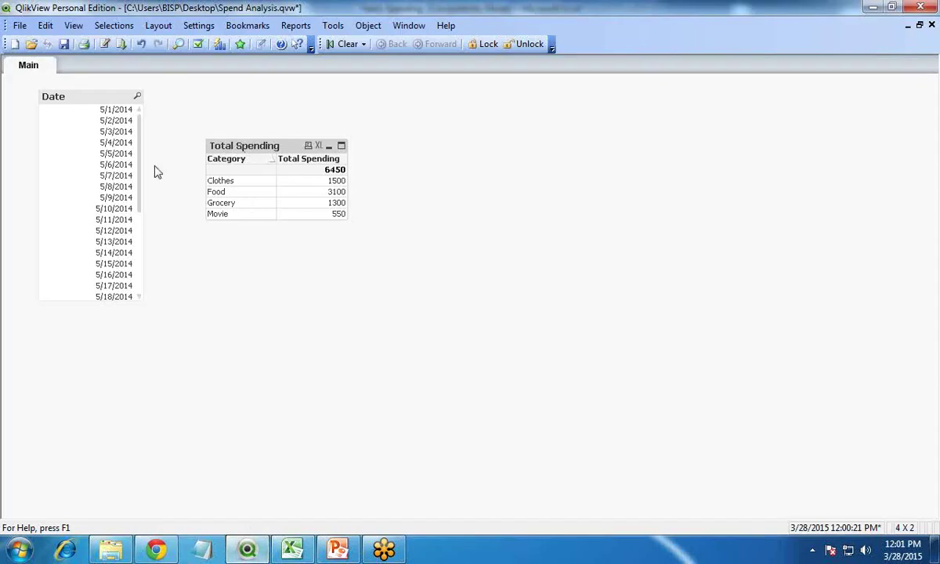
drag(139, 147, 189, 415)
Browse the Jun, July and Aug sheets of Yearly Spending, then return to QlikView
click(292, 550)
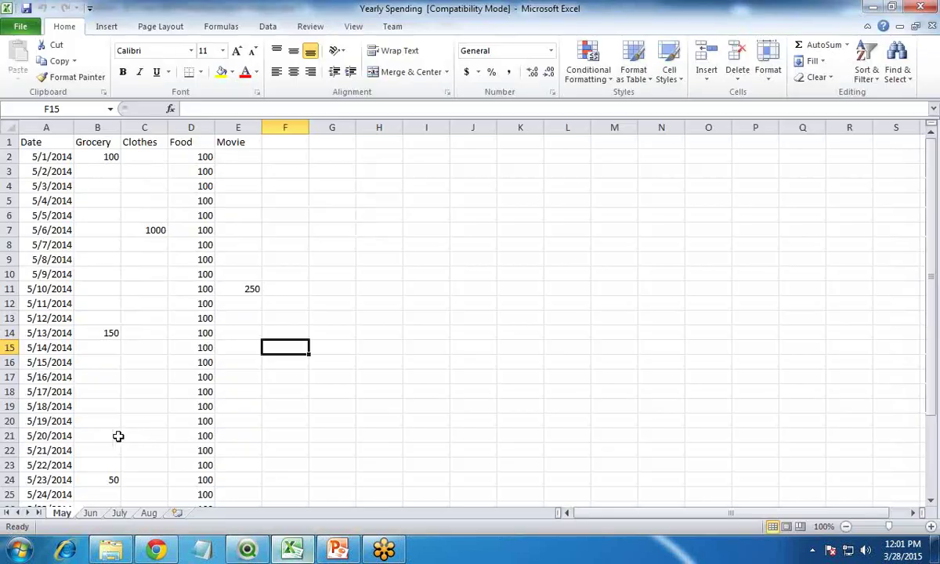
scroll(115, 442, down, 1)
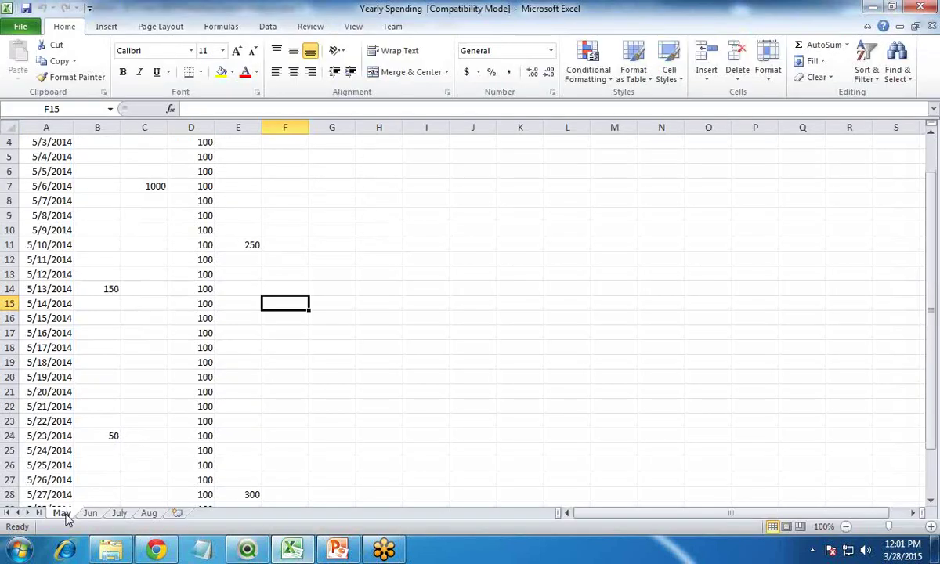
click(90, 513)
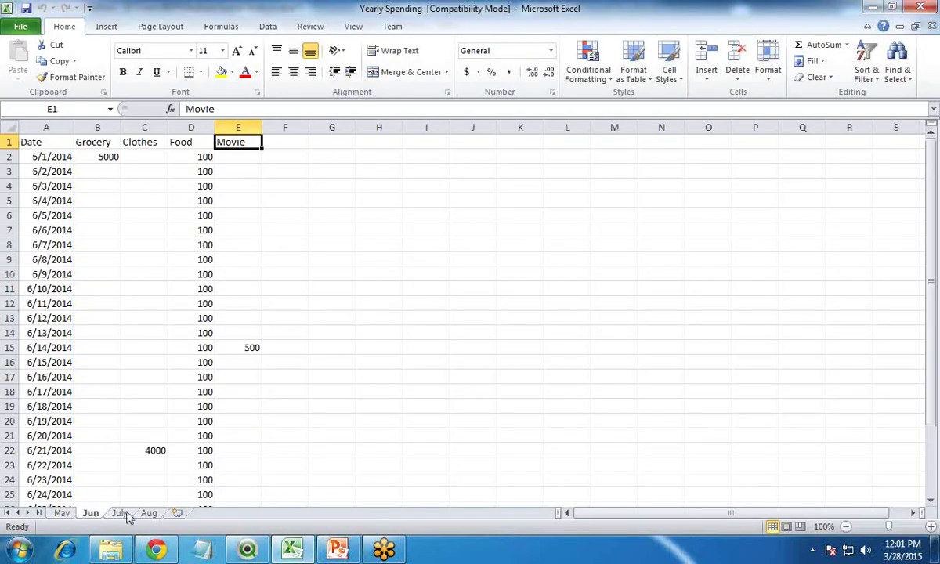
click(119, 513)
click(149, 513)
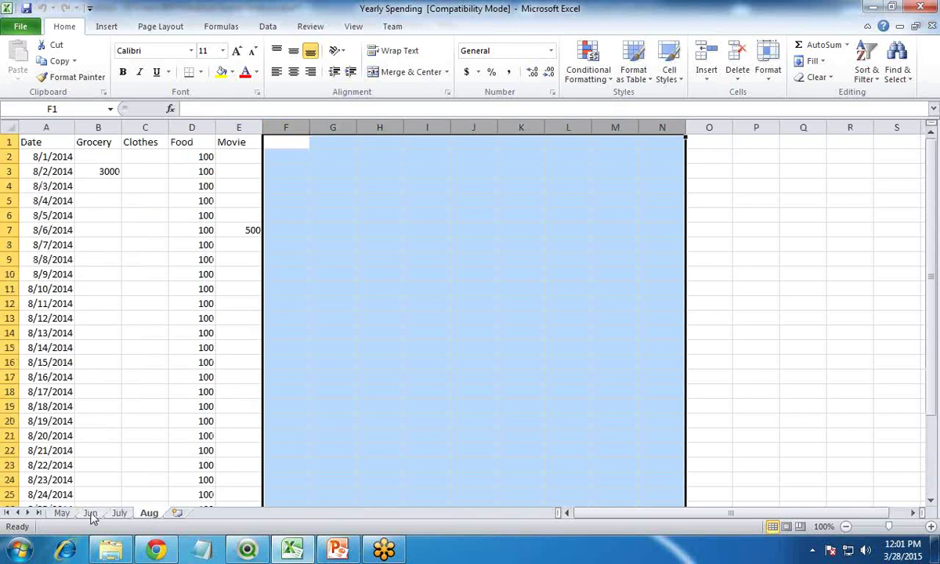
click(205, 436)
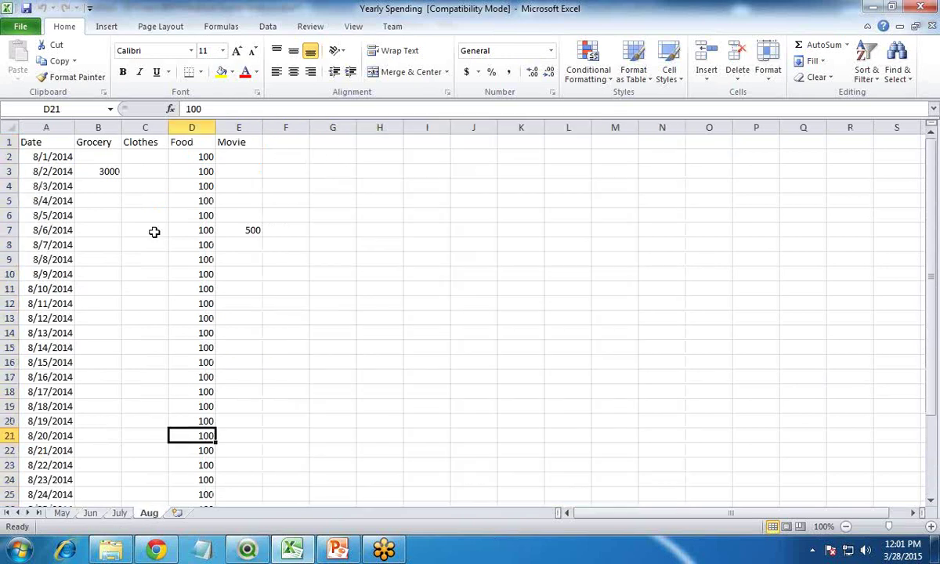
click(119, 515)
click(88, 515)
click(119, 514)
click(149, 514)
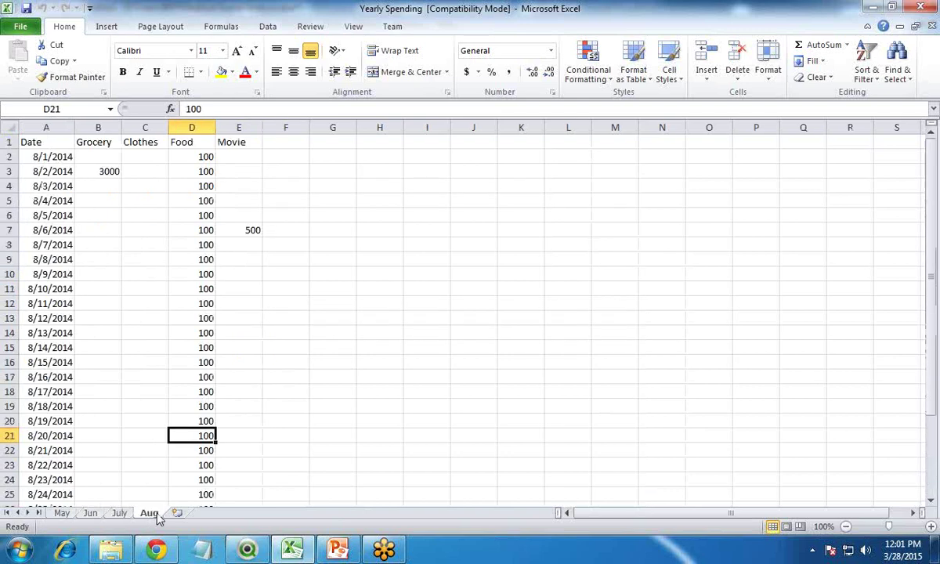
click(248, 550)
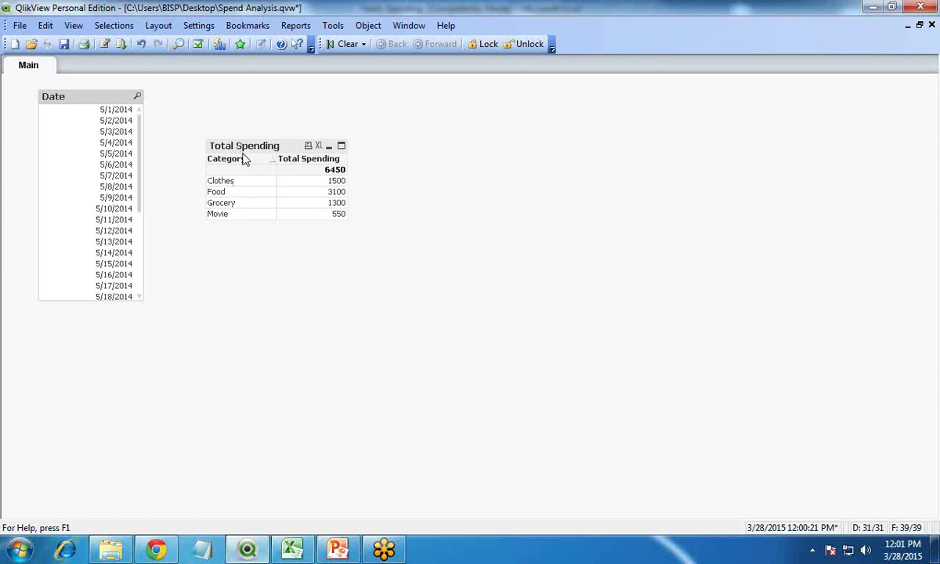
Copy the May CrossTable load block in the script and paste a copy below it
click(104, 45)
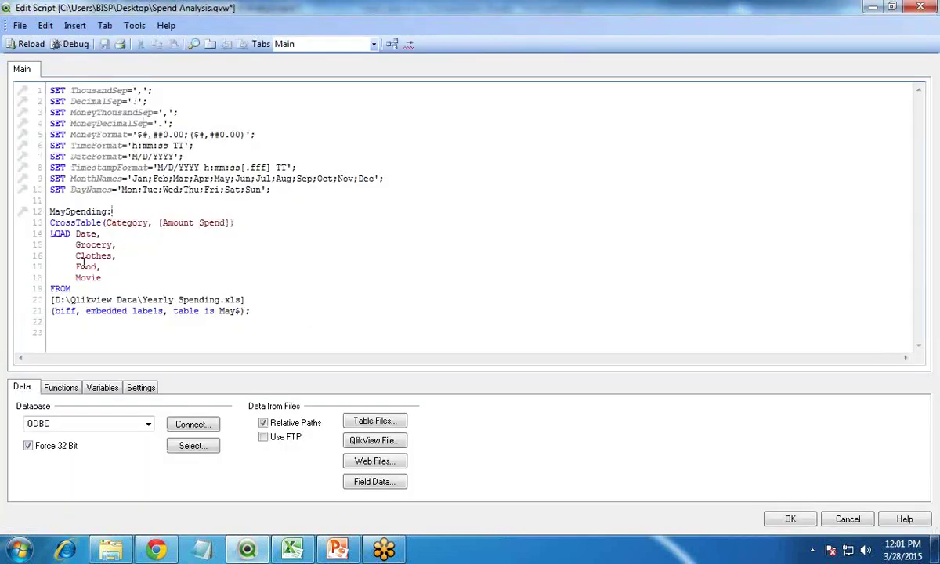
mouse_move(52, 222)
mouse_down()
mouse_move(272, 319)
mouse_move(88, 255)
mouse_move(48, 223)
mouse_up()
key(ctrl+c)
click(285, 319)
key(ctrl+v)
key(ctrl+v)
key(ctrl+v)
key(ctrl+v)
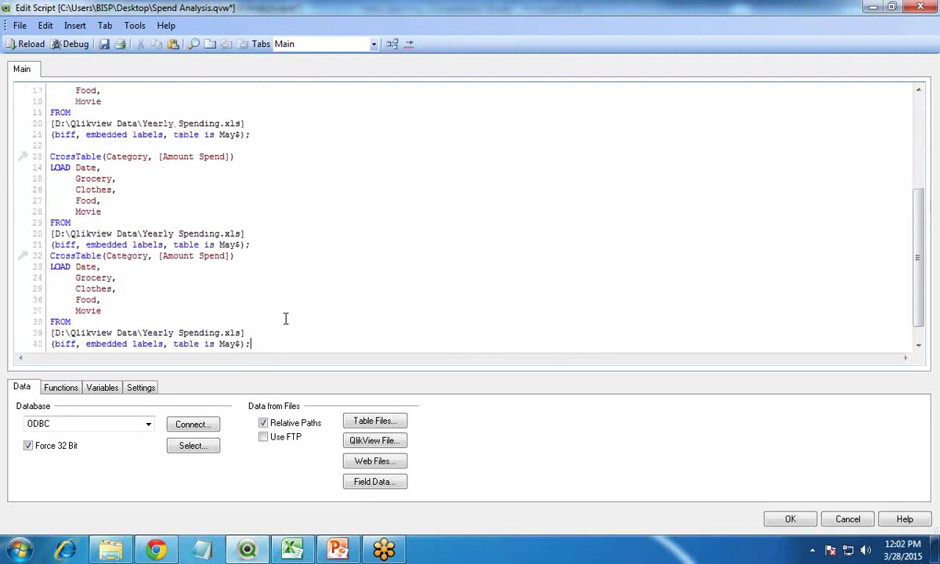
Check the Jun and Aug sheet names in the Yearly Spending workbook
key(alt+Tab)
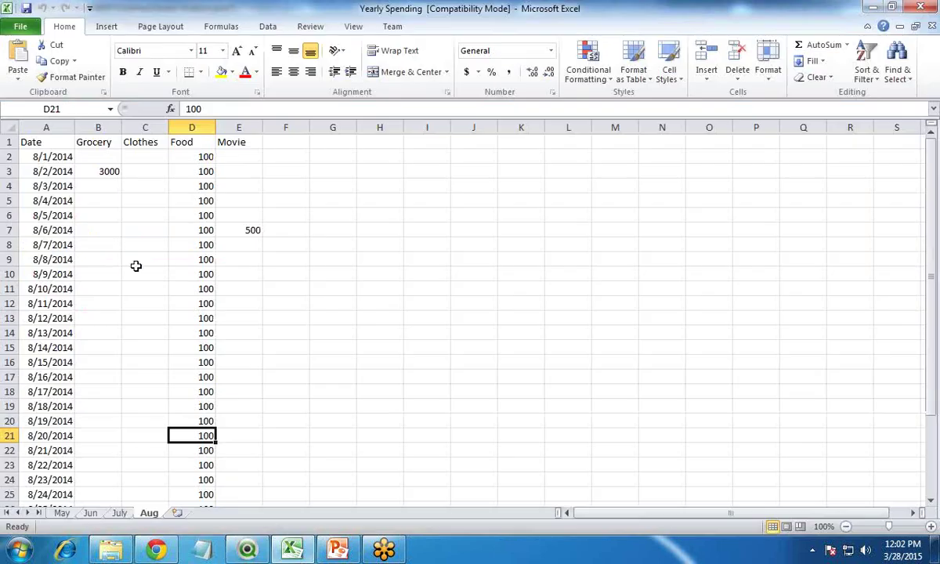
click(88, 513)
click(149, 513)
click(246, 548)
scroll(71, 172, up, 3)
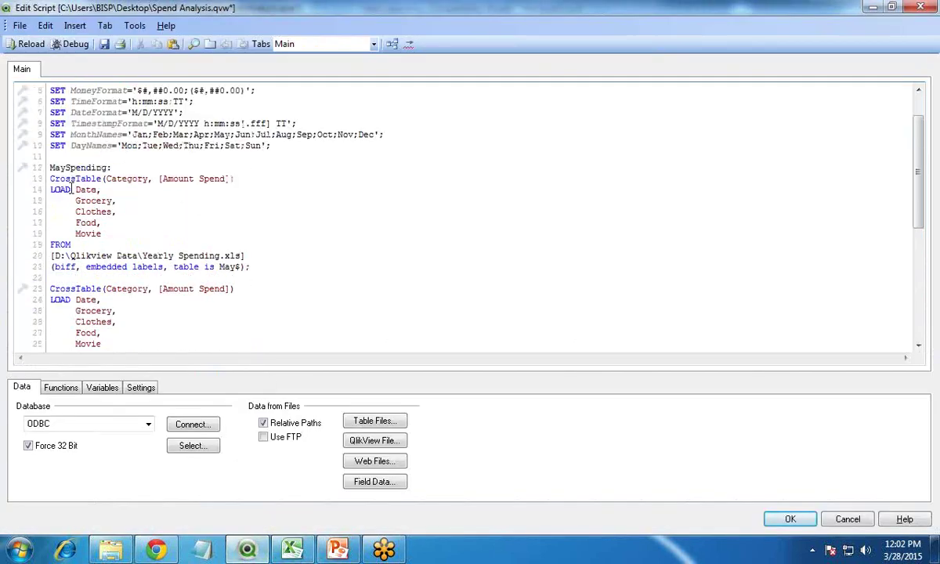
scroll(225, 294, down, 2)
Replace the May sheet name in the pasted block with the next month's sheet name
click(233, 310)
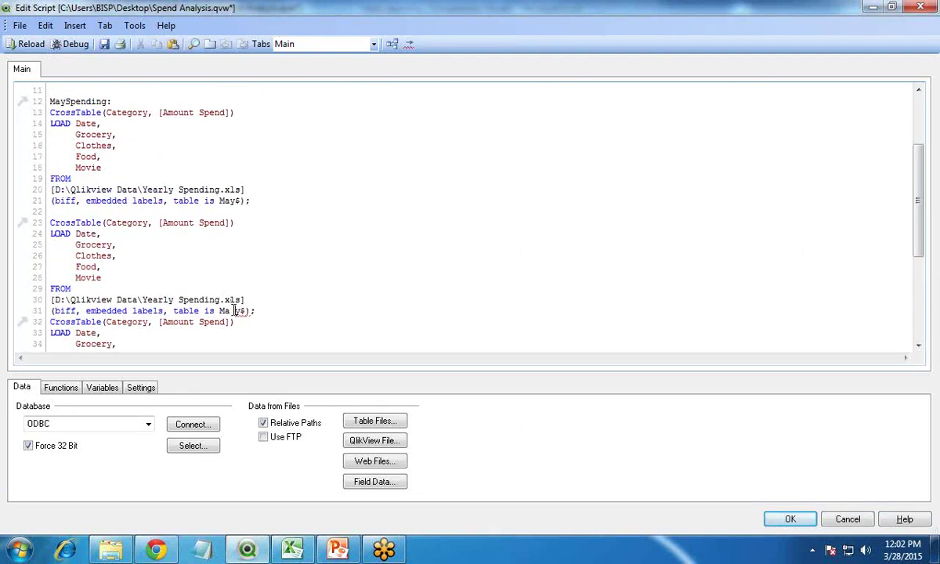
key(alt+Tab)
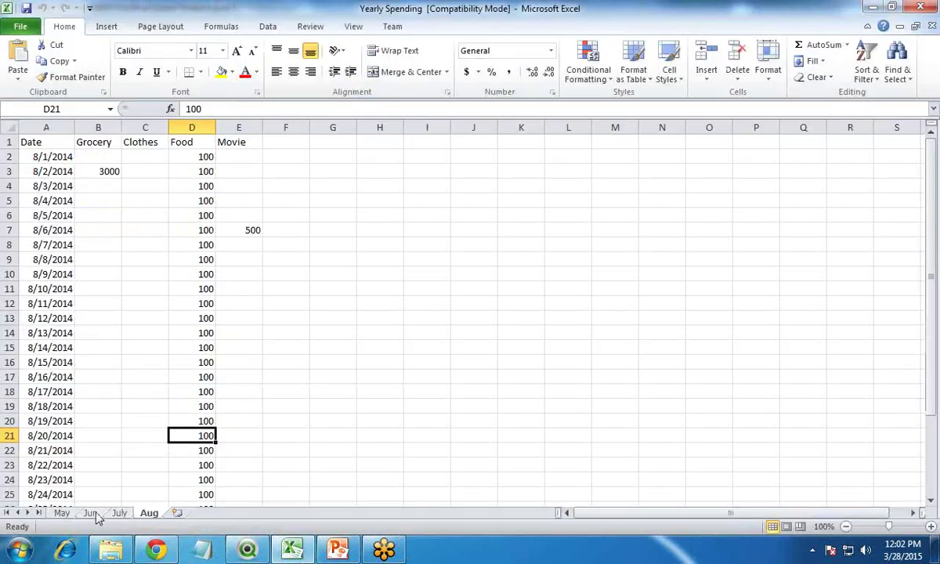
key(alt+Tab)
key(BackSpace)
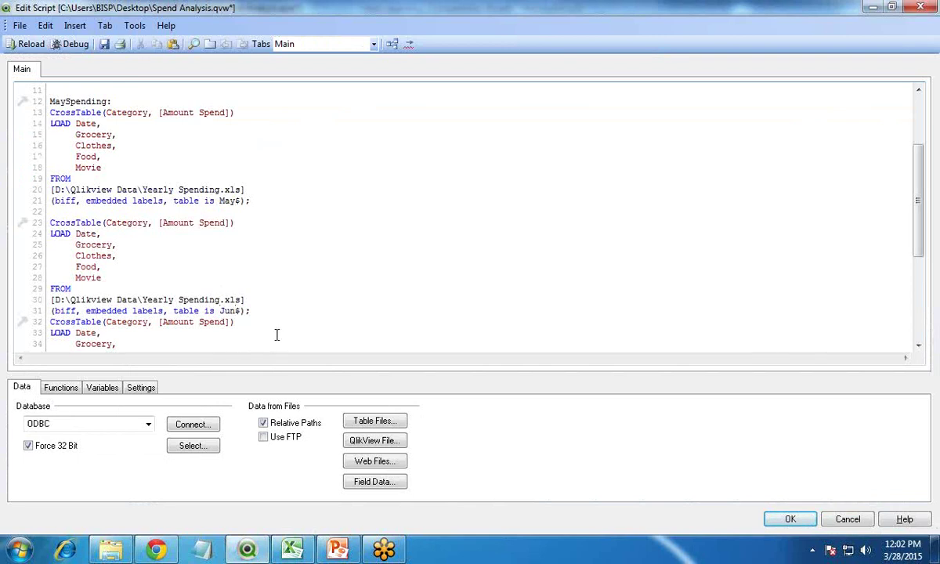
scroll(277, 334, down, 2)
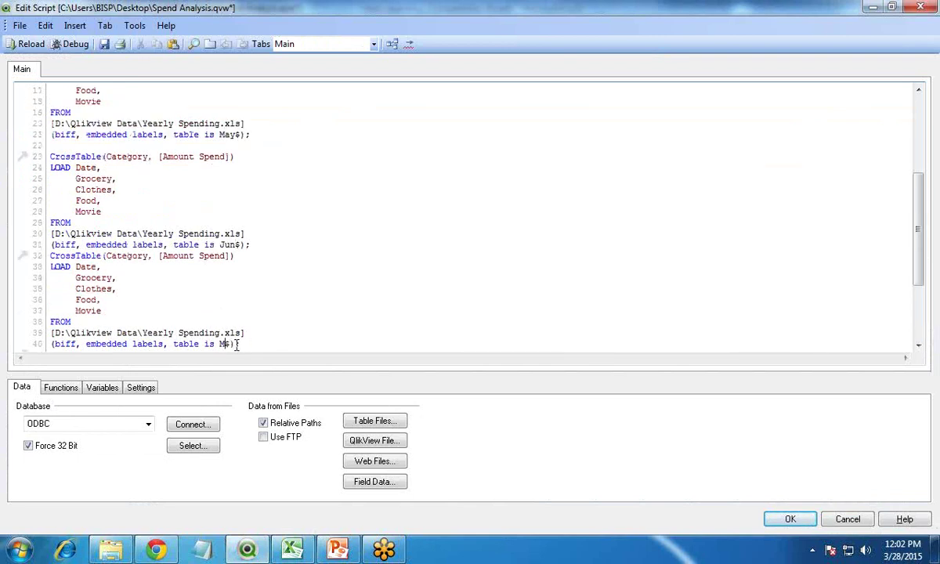
text(uly)
Paste a fourth CrossTable block, clear its May sheet name, and delete the MaySpending label
key(alt+Tab)
key(alt+Tab)
key(ctrl+v)
scroll(262, 332, down, 4)
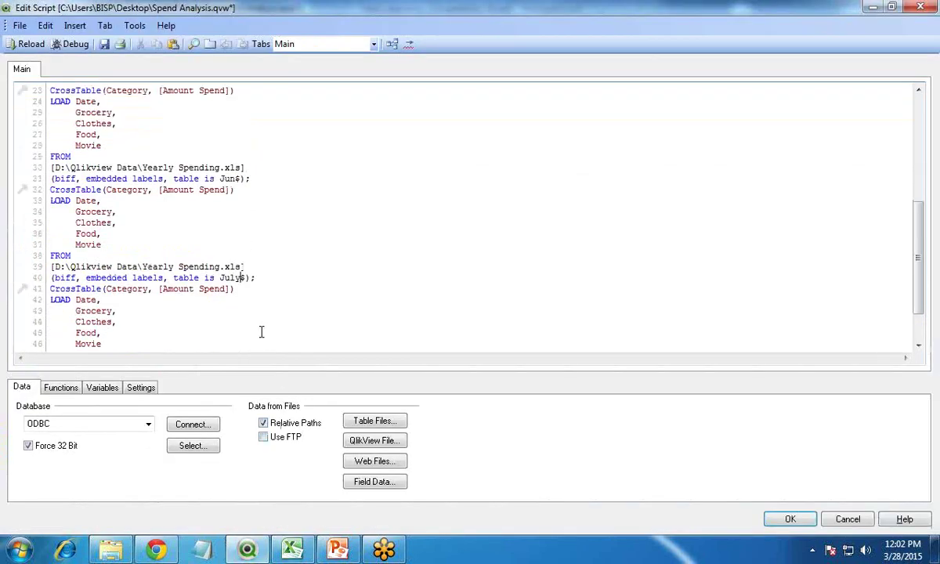
key(BackSpace)
key(BackSpace)
key(BackSpace)
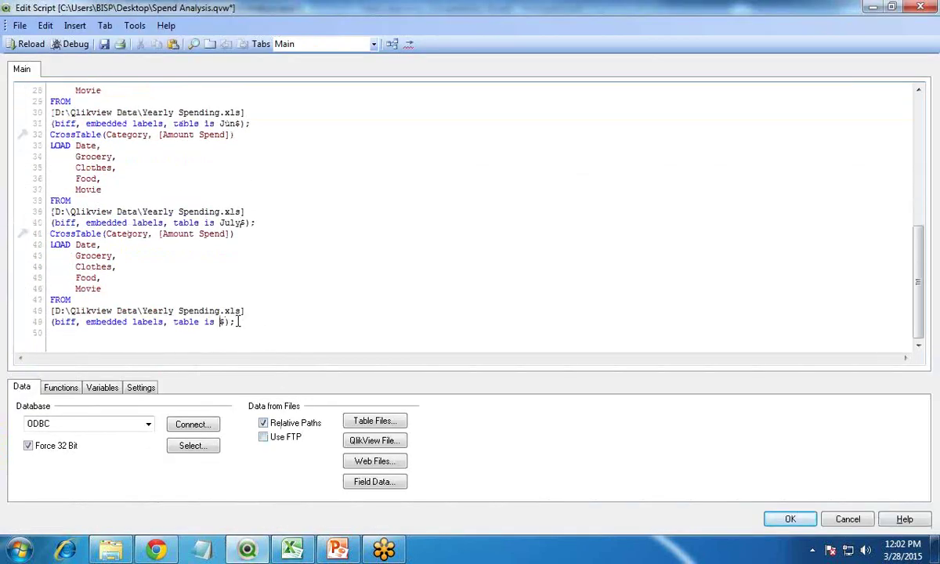
scroll(204, 250, up, 8)
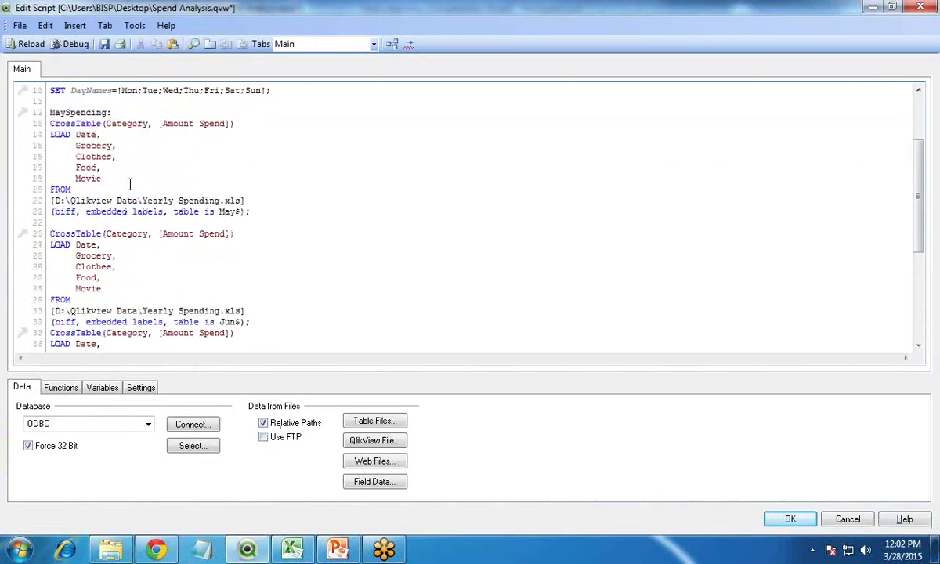
drag(111, 177, 48, 180)
key(Delete)
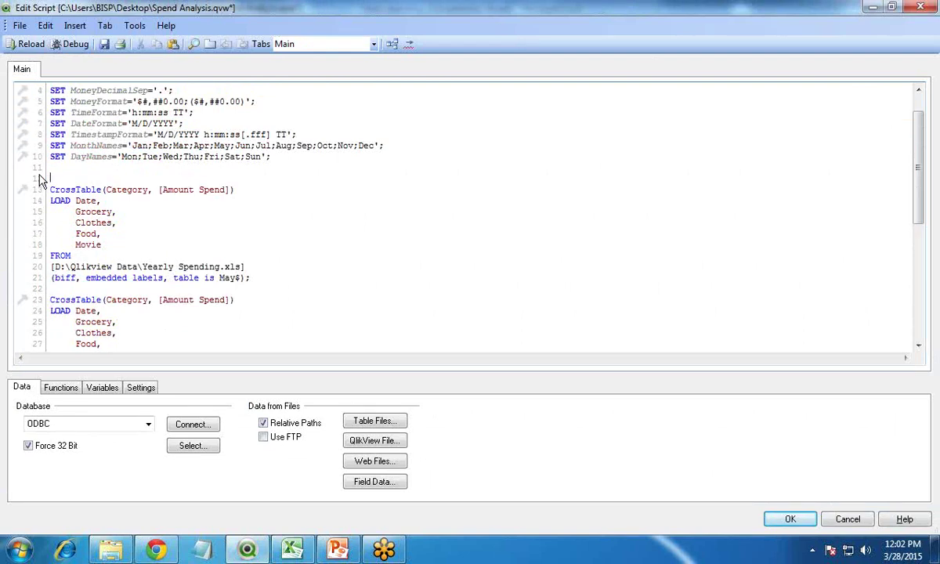
Label the combined load TraceSpending: and reload all four monthly sheets
text(TraceSpe)
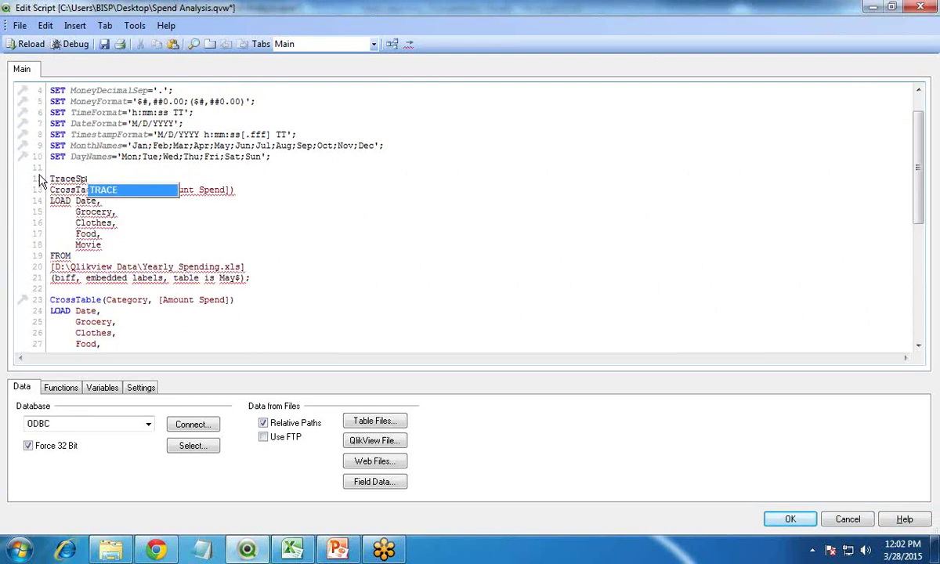
text(nding:)
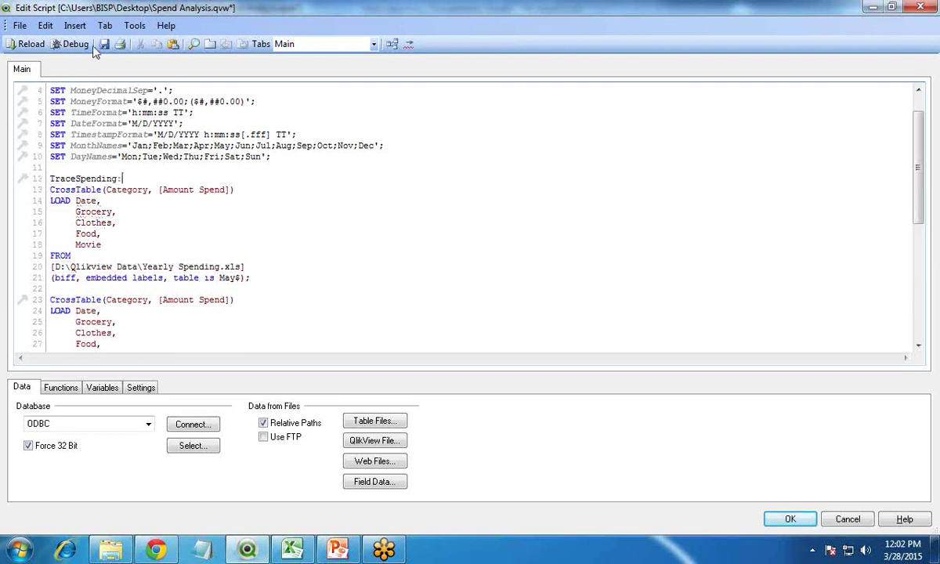
click(28, 44)
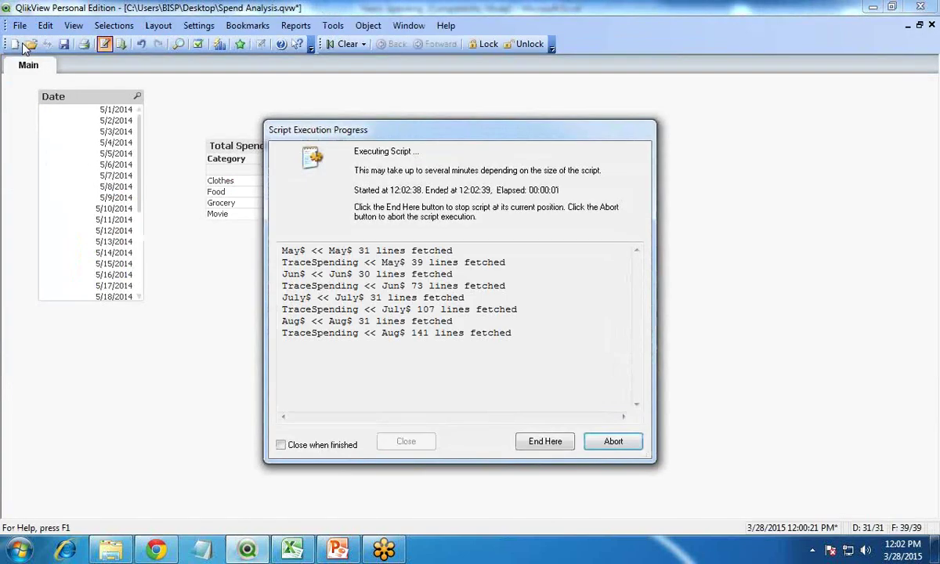
click(406, 441)
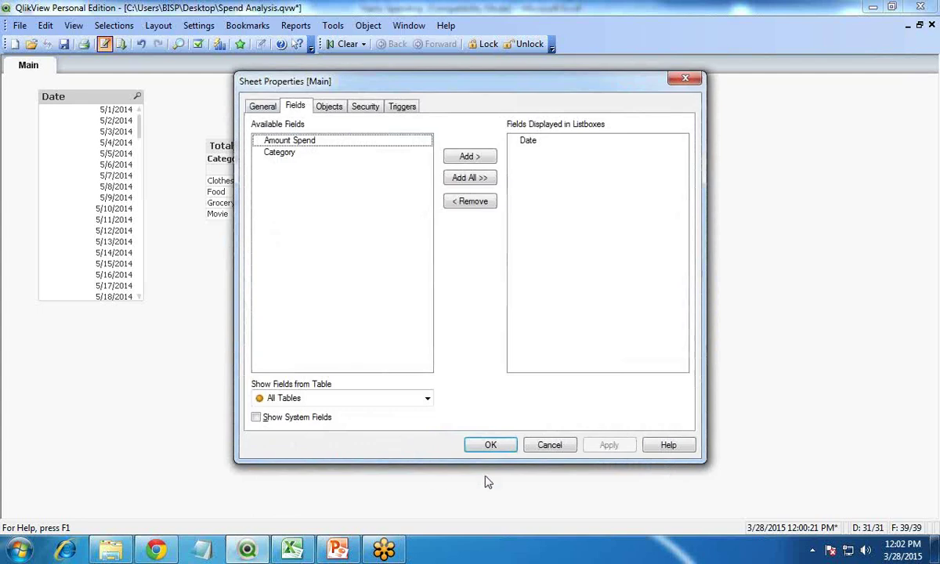
click(492, 444)
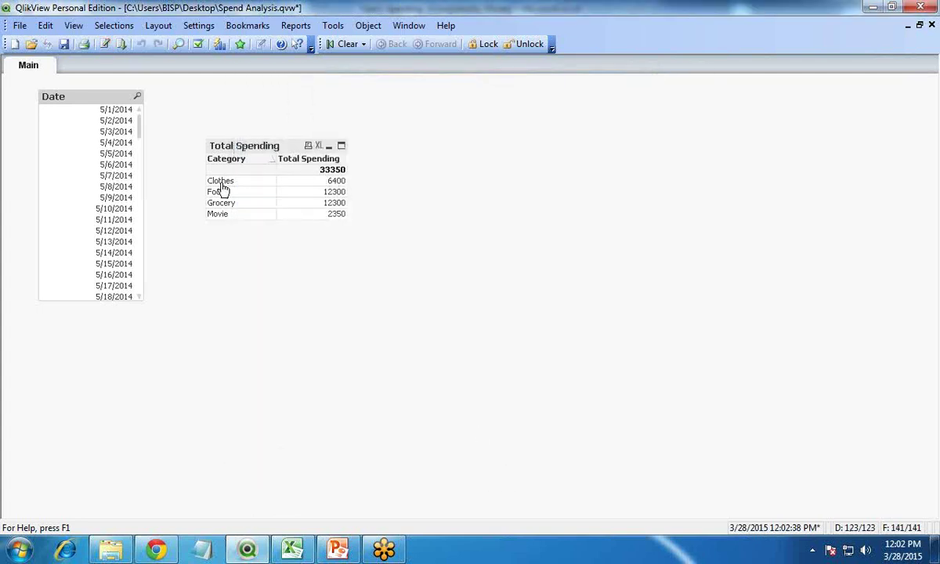
mouse_move(139, 122)
mouse_down()
mouse_move(137, 288)
mouse_move(140, 119)
mouse_up()
Open the Total Spending chart's dimension settings and add a new calculated dimension
right_click(244, 152)
click(251, 155)
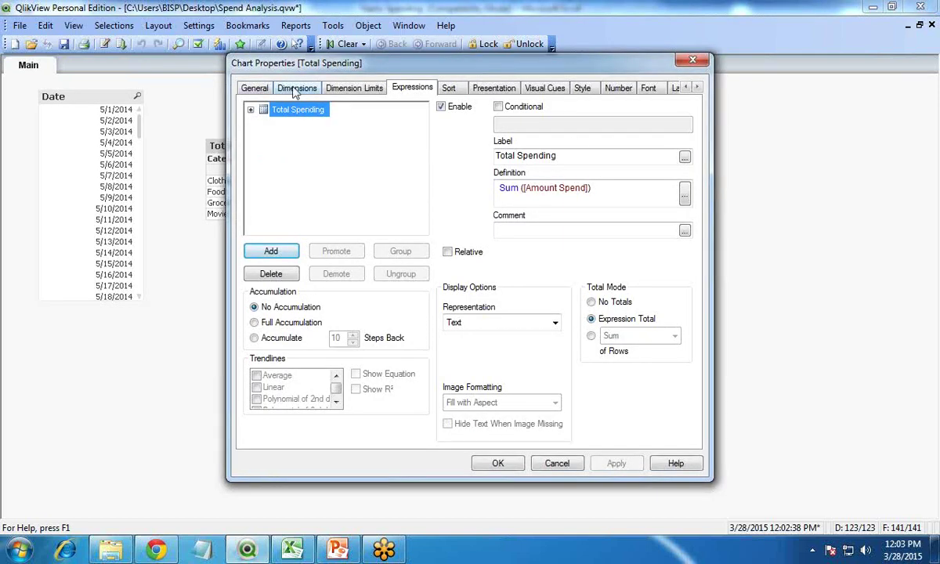
click(295, 89)
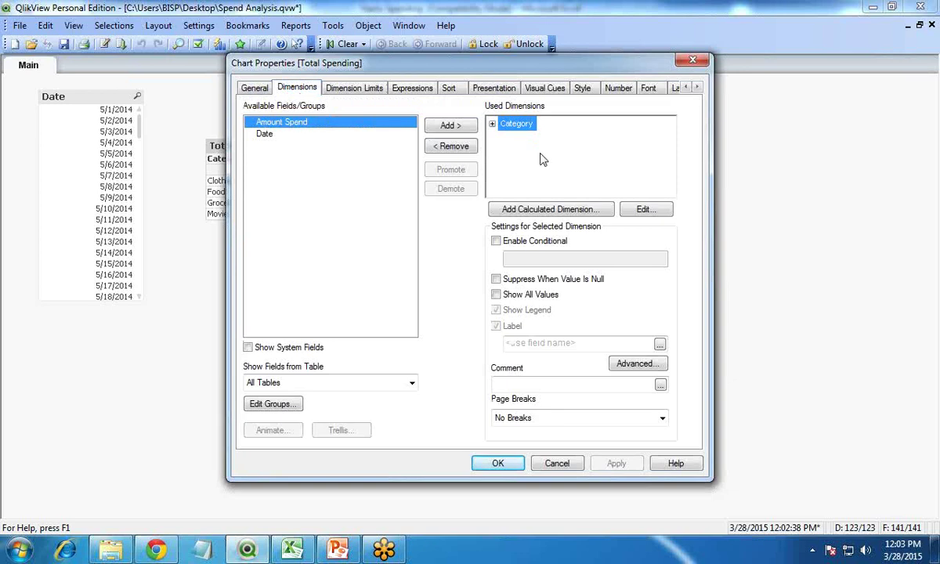
click(530, 209)
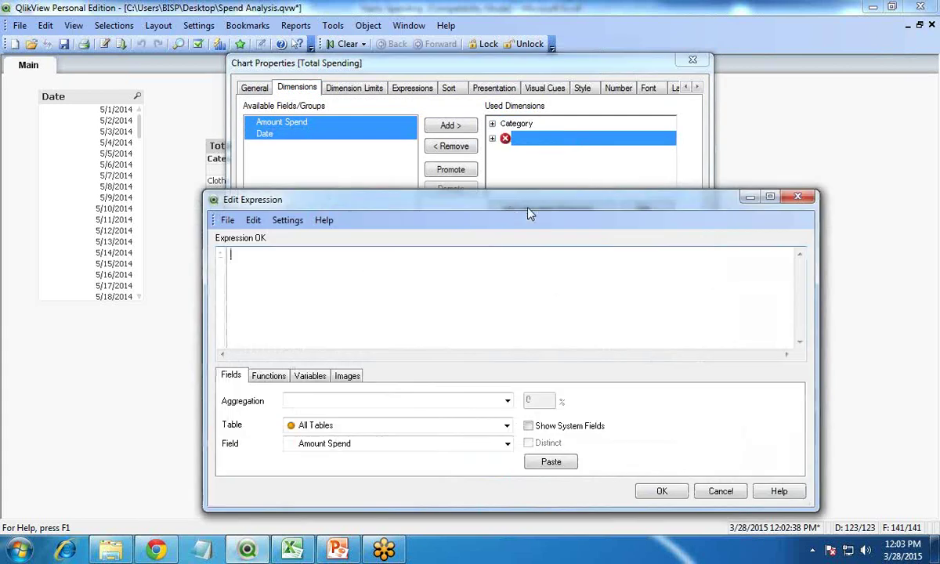
Define the calculated dimension as =Month(Date) and apply it to the chart
text(=mon)
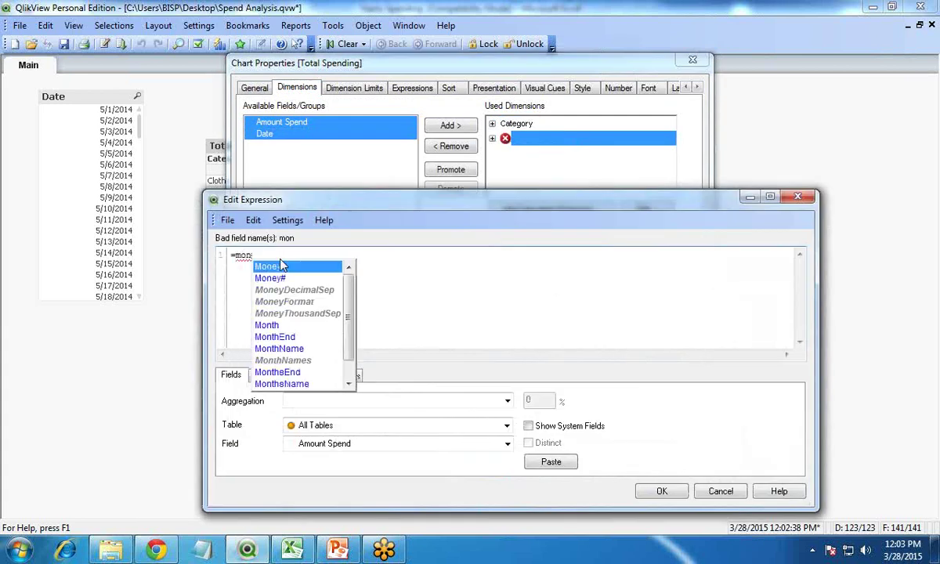
text(t)
key(Return)
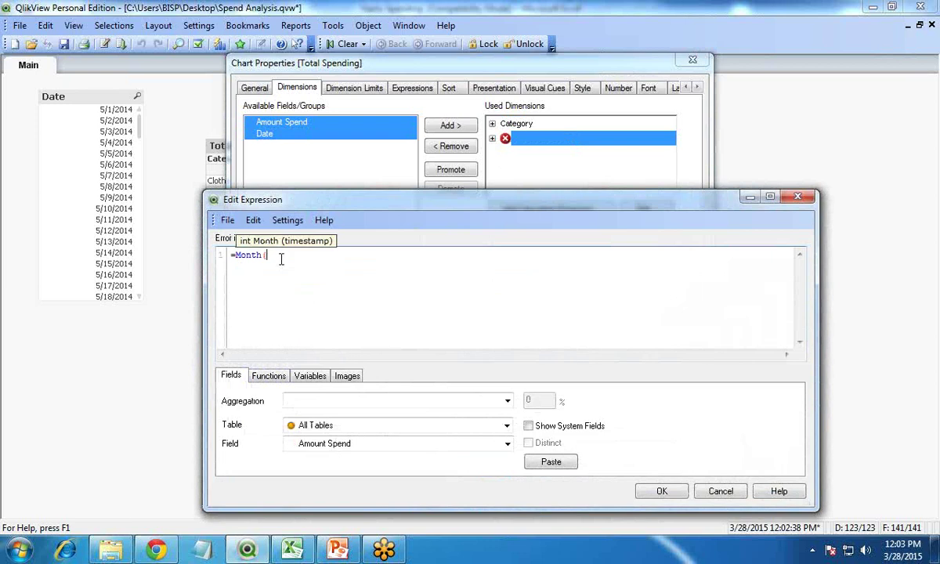
click(297, 400)
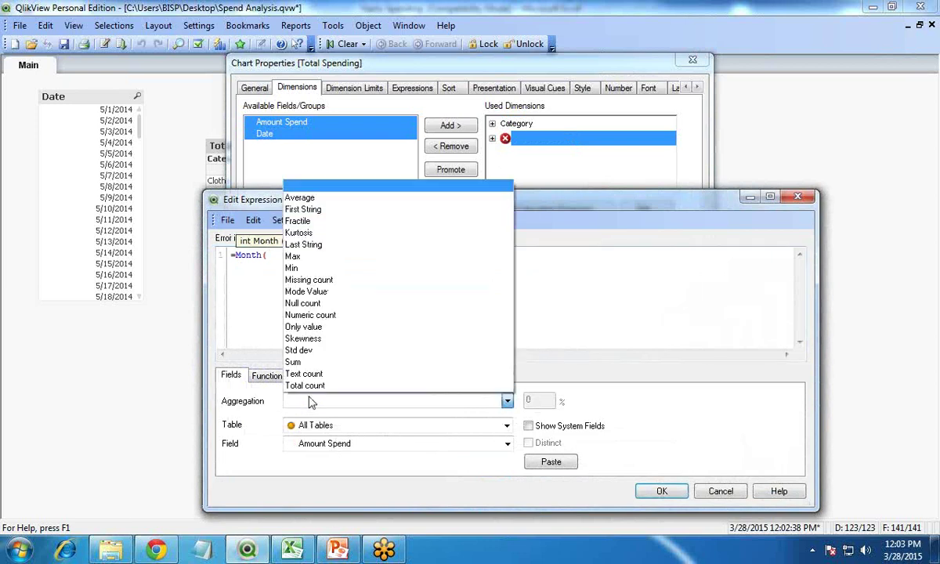
click(325, 444)
click(321, 479)
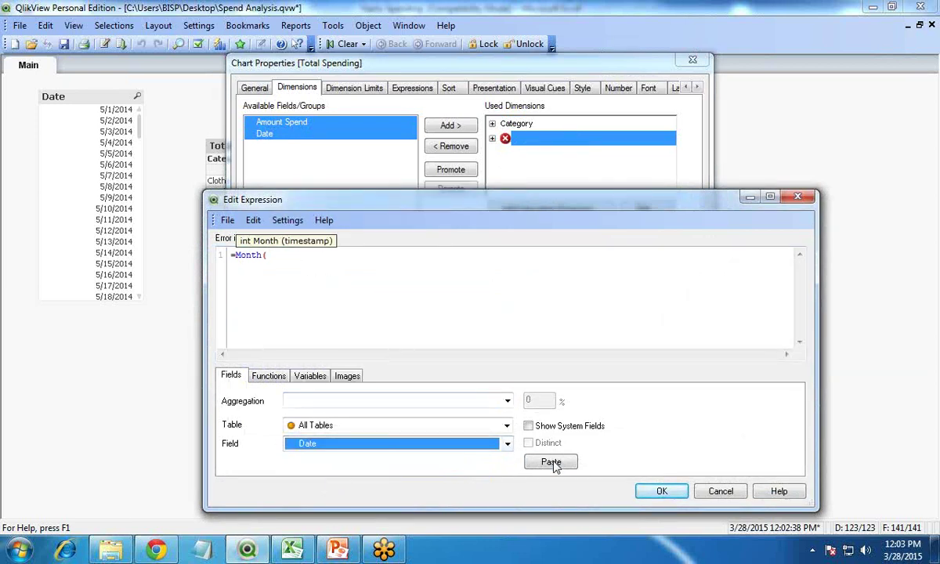
click(552, 462)
text())
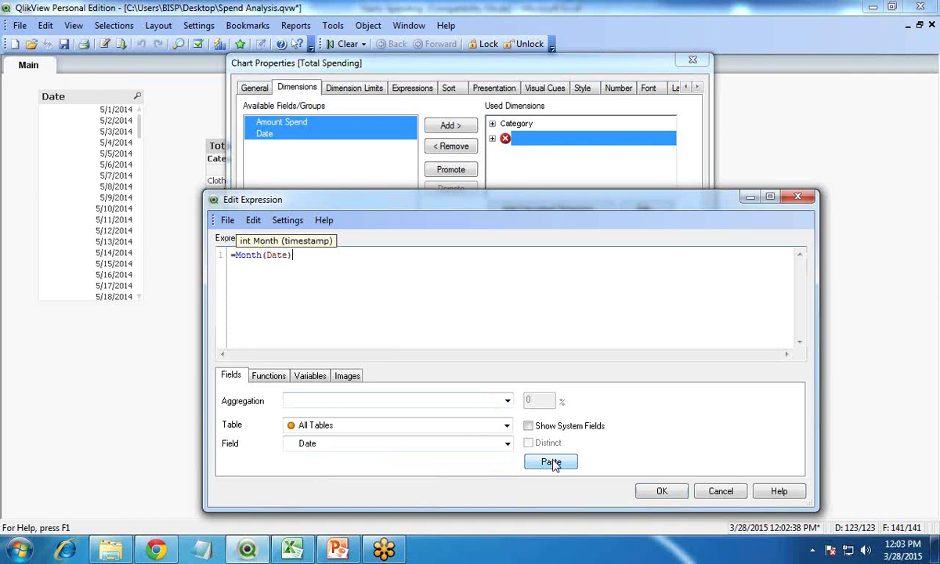
click(659, 491)
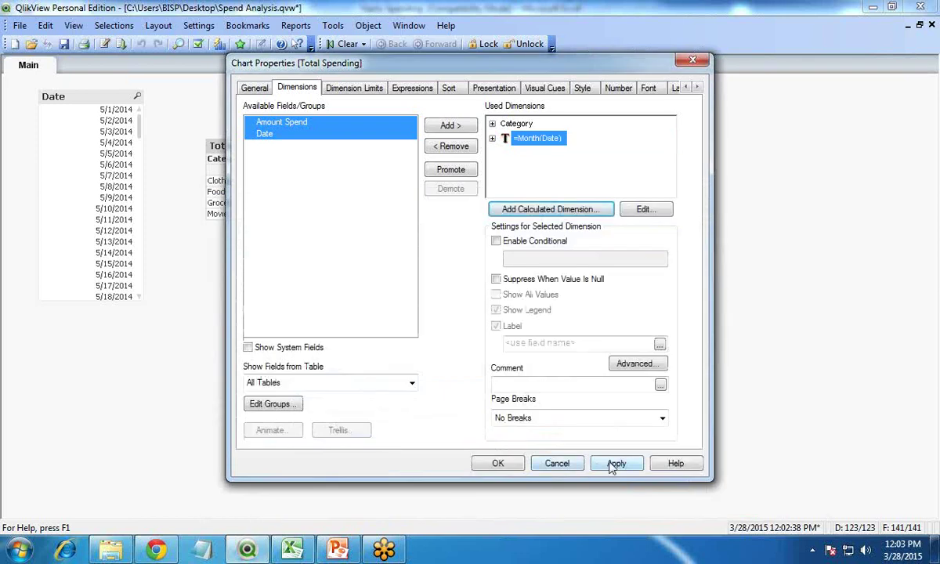
click(615, 464)
click(497, 463)
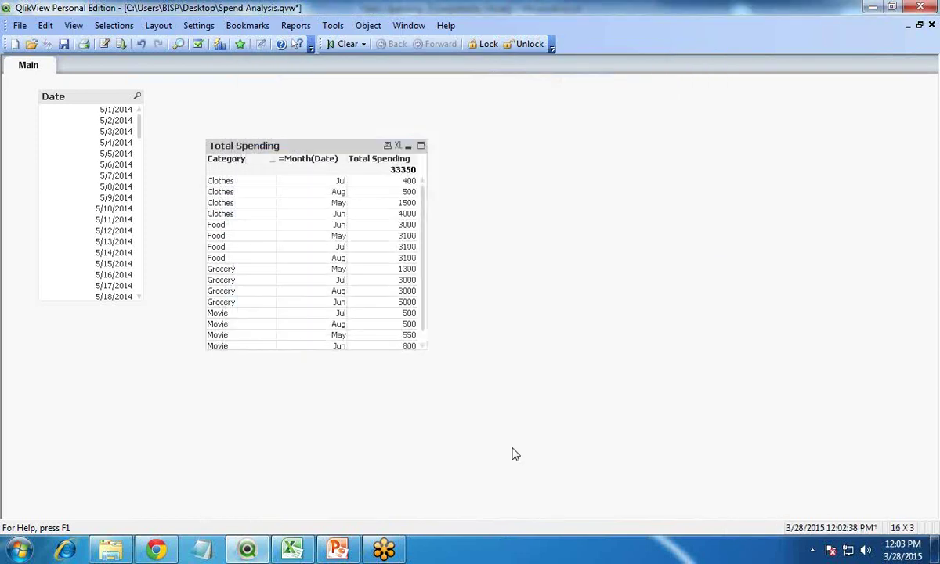
Filter to Jul, clear the selection, and move the Total Spending table higher on the sheet
click(332, 184)
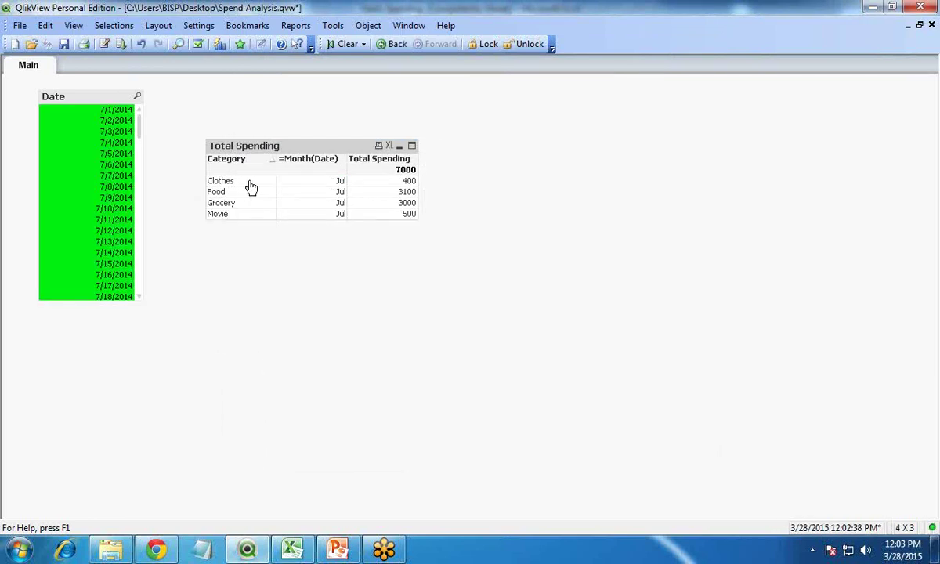
click(343, 44)
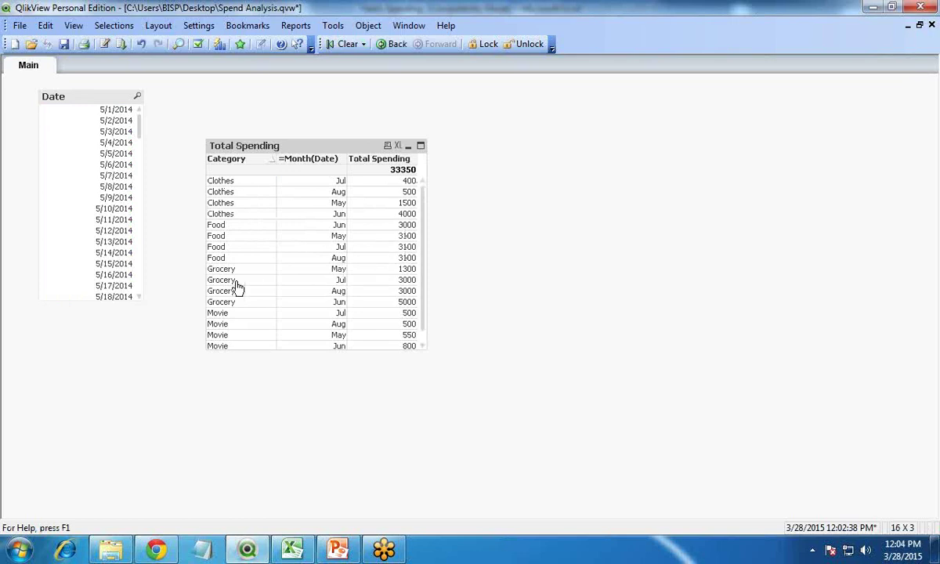
scroll(423, 331, down, 1)
drag(423, 331, 421, 245)
drag(304, 146, 305, 112)
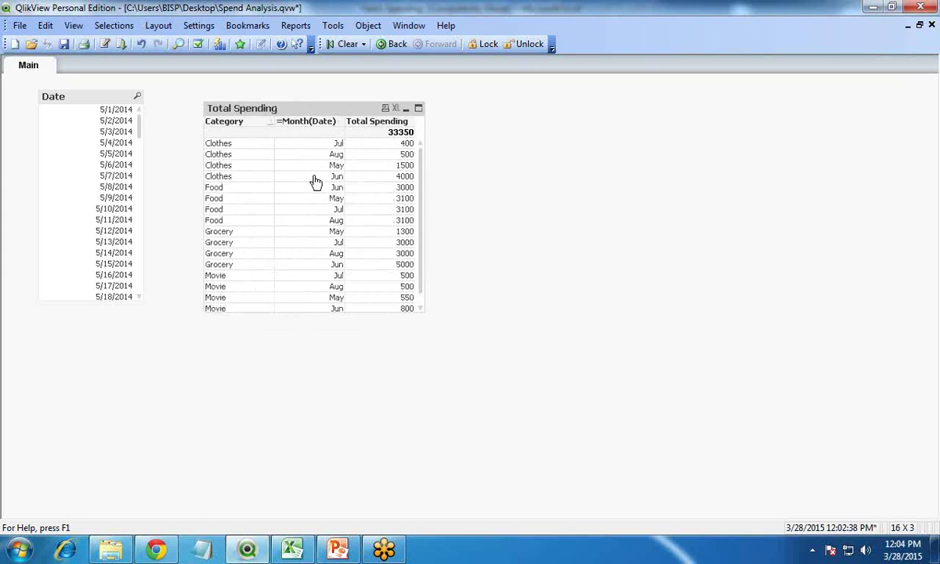
Remove the Date list box from the sheet
right_click(108, 112)
click(134, 408)
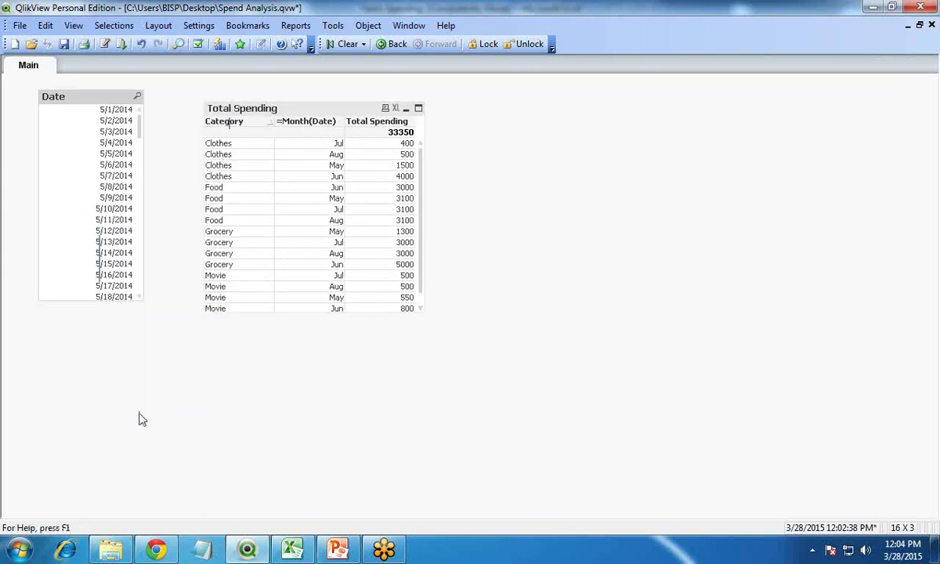
click(430, 307)
right_click(126, 214)
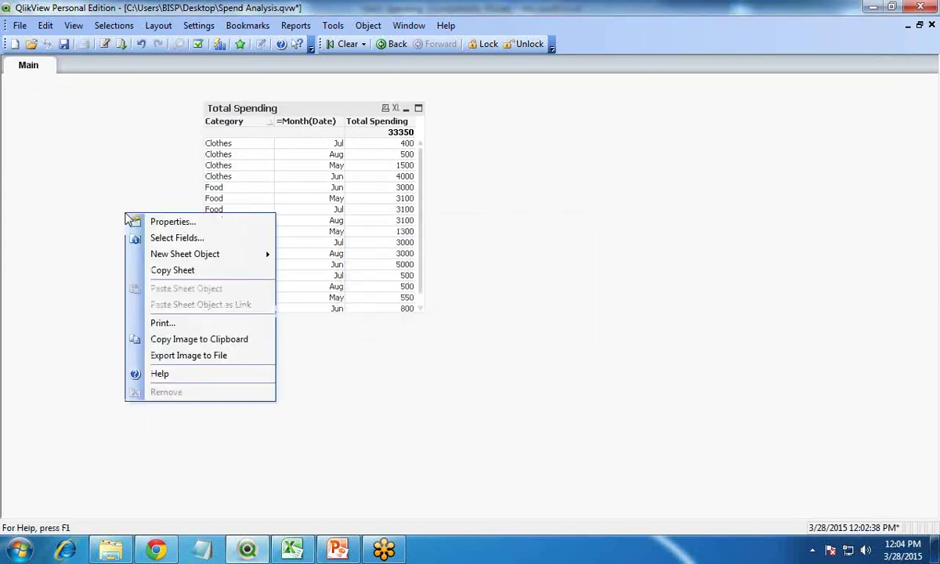
Create a list box on the Category field, titled Category, and move it to the top left
mouse_move(168, 259)
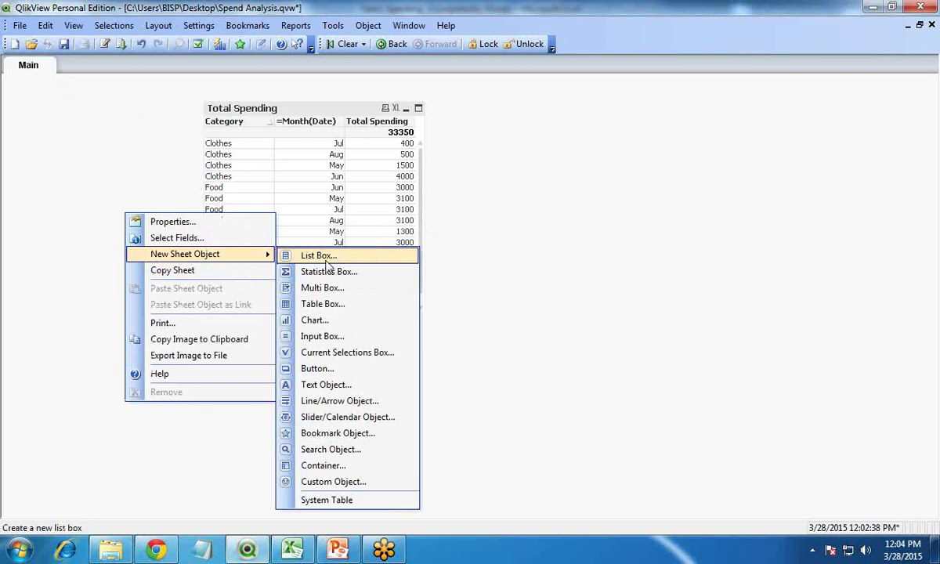
click(325, 261)
click(311, 174)
click(313, 202)
click(291, 133)
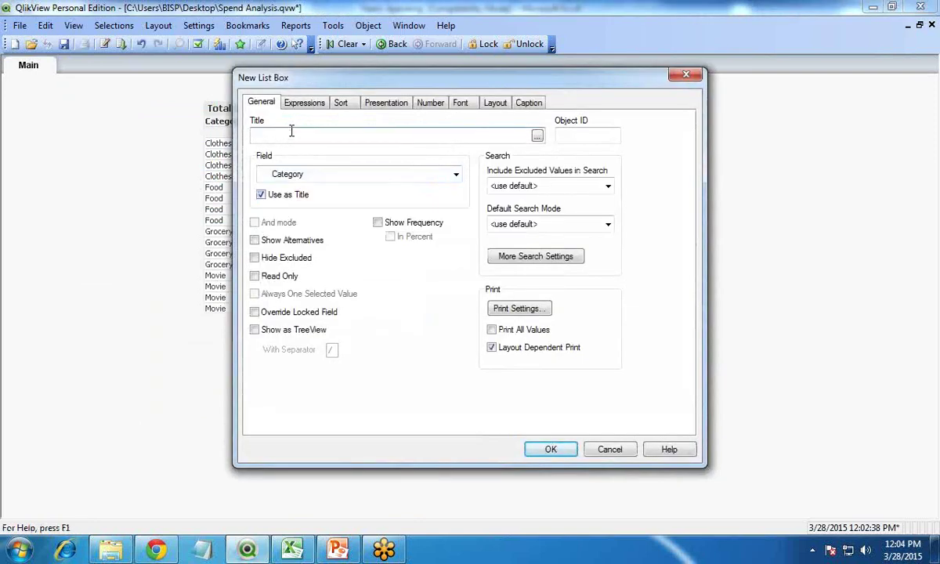
text(Cate)
click(549, 448)
drag(159, 216, 81, 126)
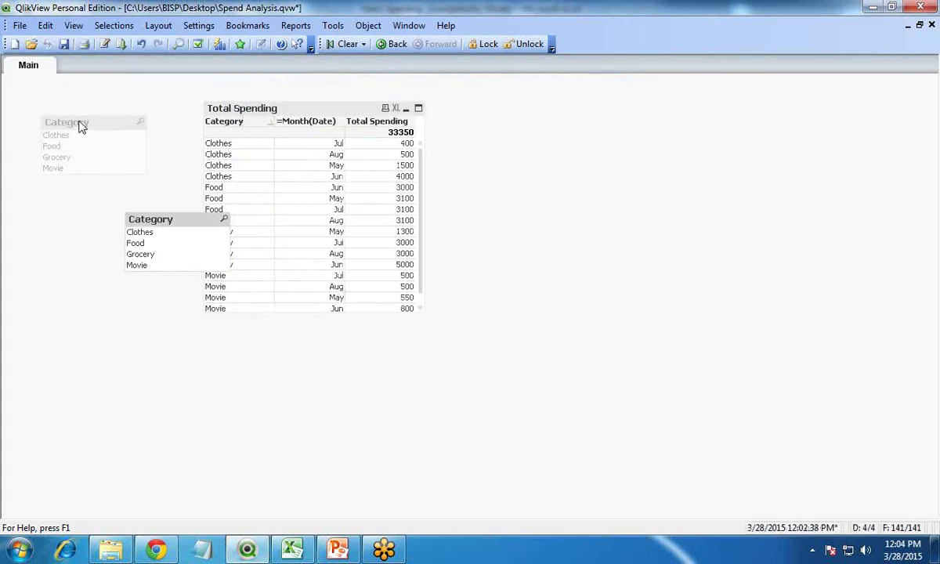
Start a second list box whose field is a custom expression
right_click(90, 243)
mouse_move(180, 278)
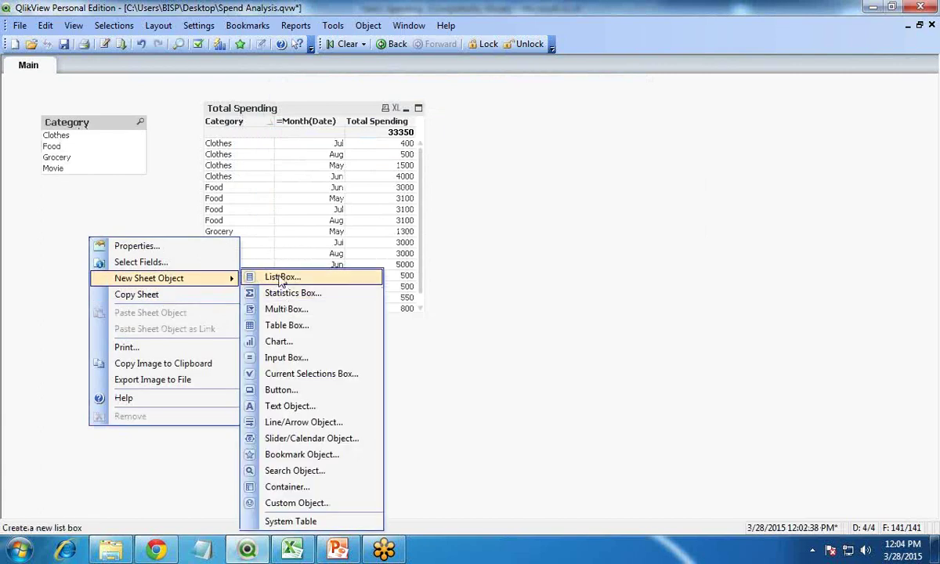
click(282, 277)
click(329, 177)
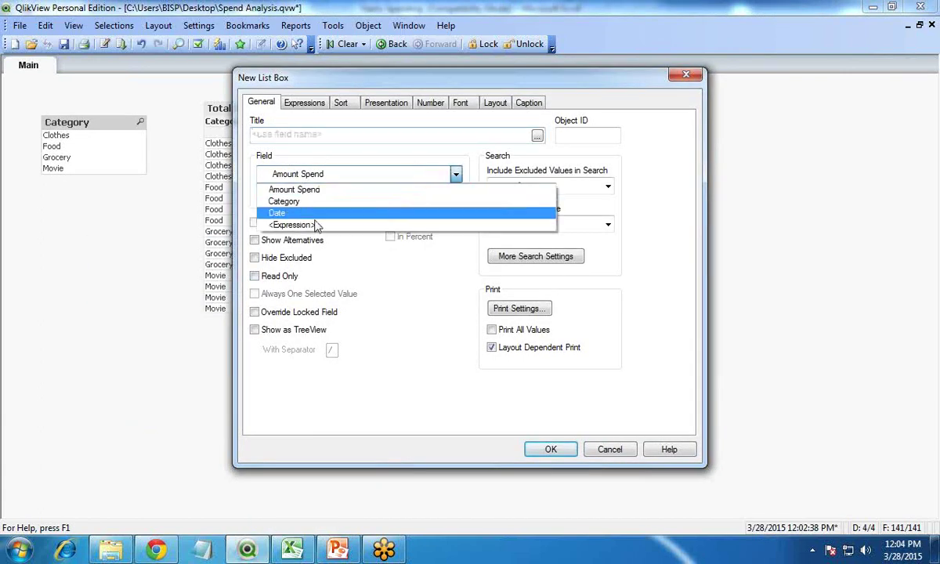
click(314, 226)
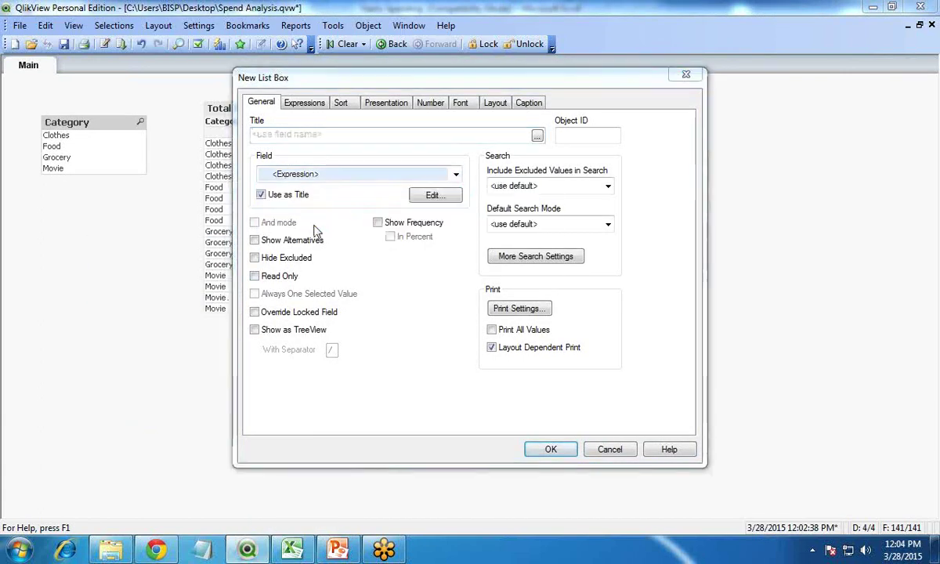
Define the list box expression as =Month(Date)
text(=)
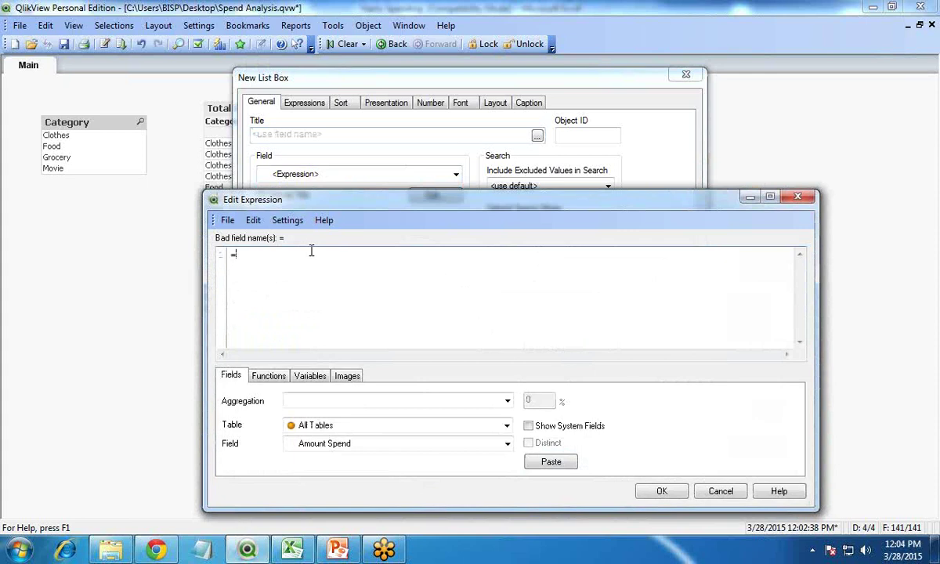
text(mont)
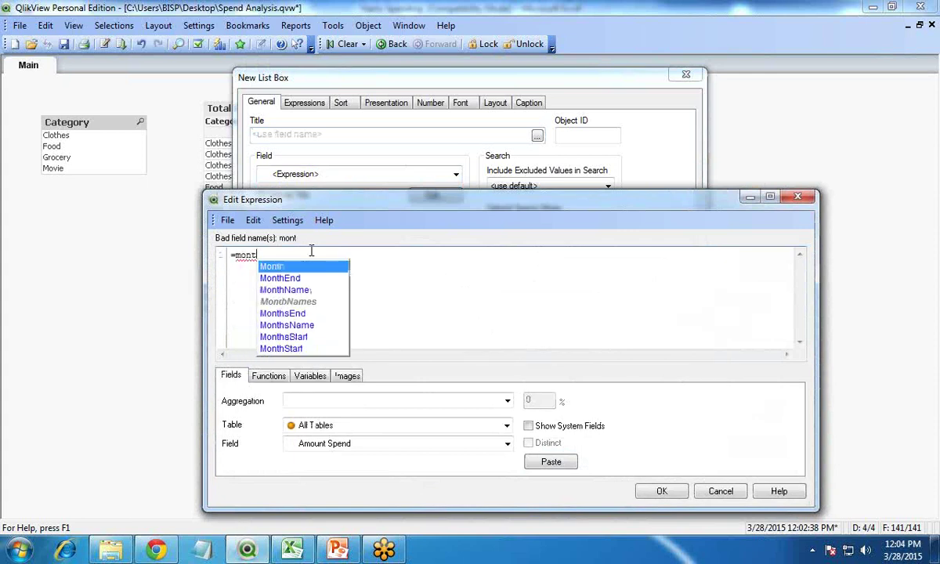
key(Return)
text(()
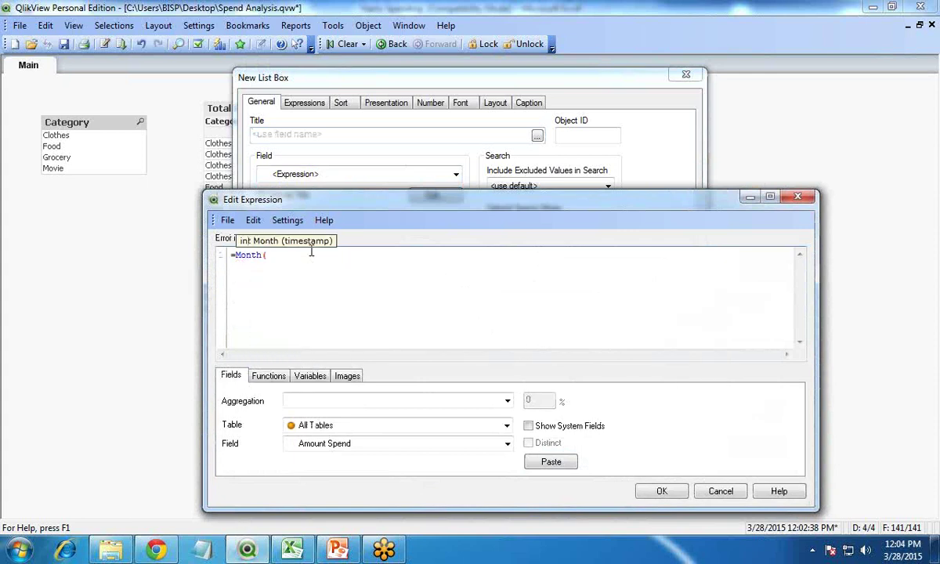
click(348, 443)
click(321, 474)
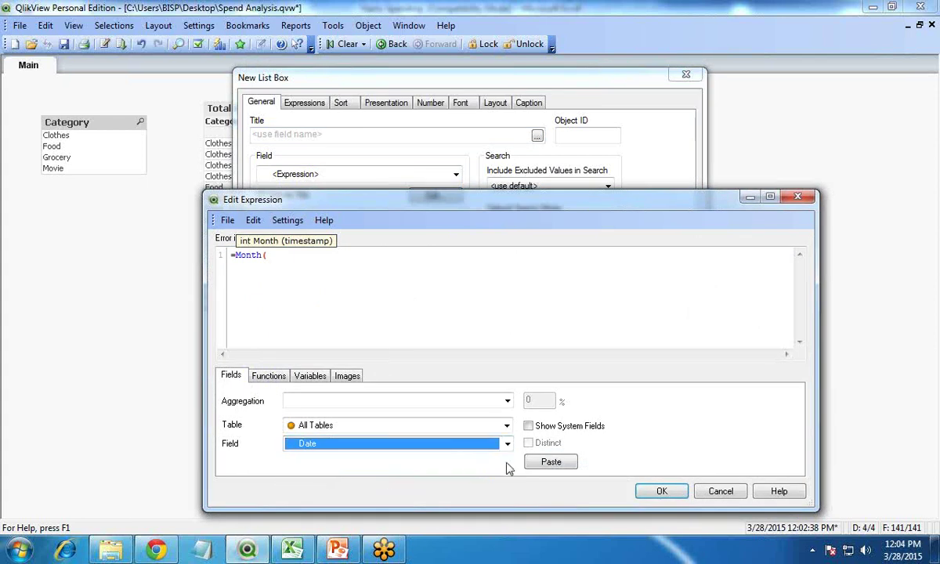
click(529, 461)
text())
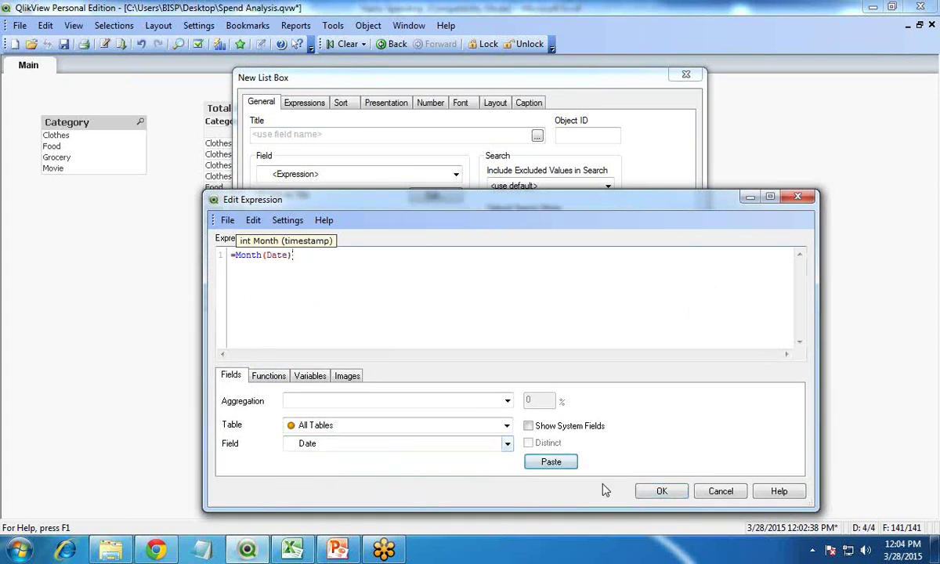
click(662, 491)
Title the list box Month and place it beneath the Category list box
click(327, 149)
text(Month)
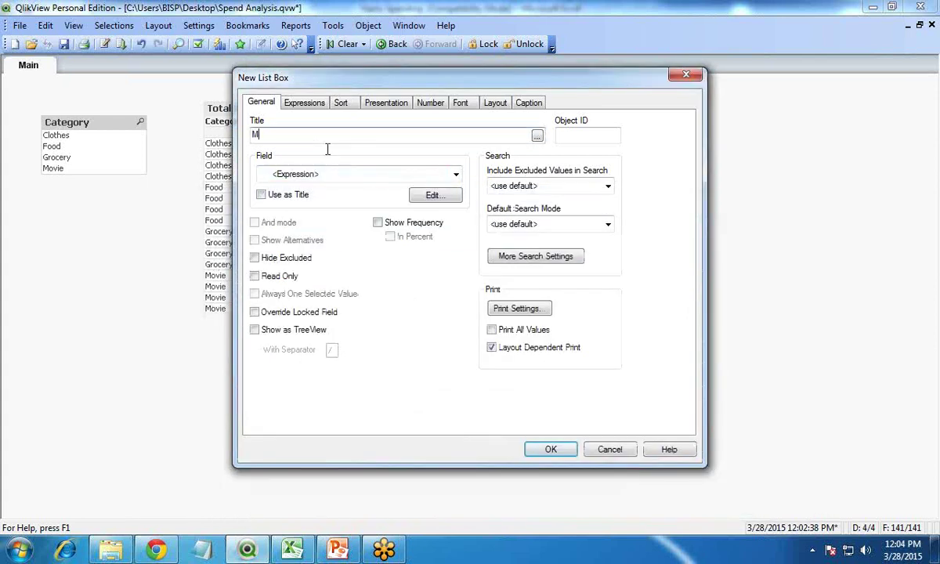
click(551, 452)
drag(128, 248, 65, 206)
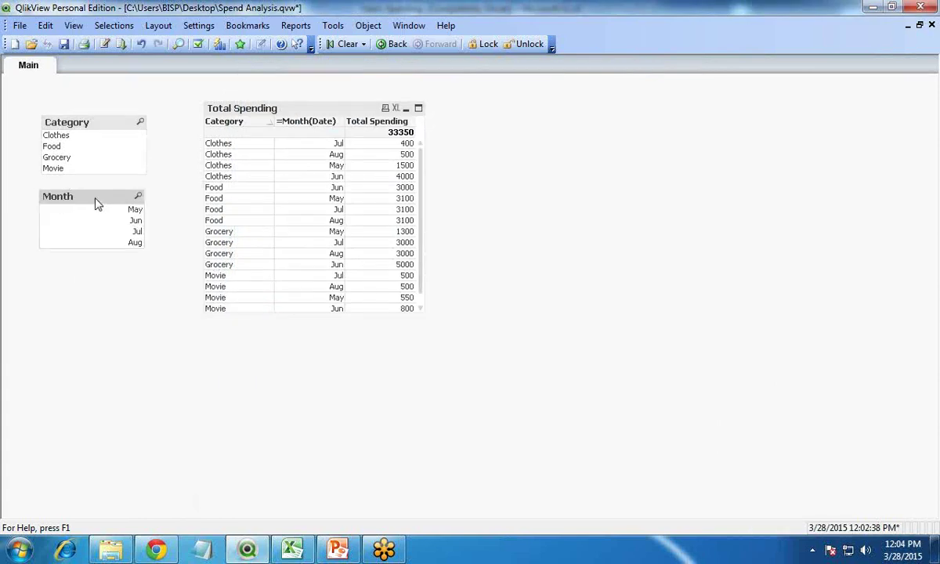
click(125, 232)
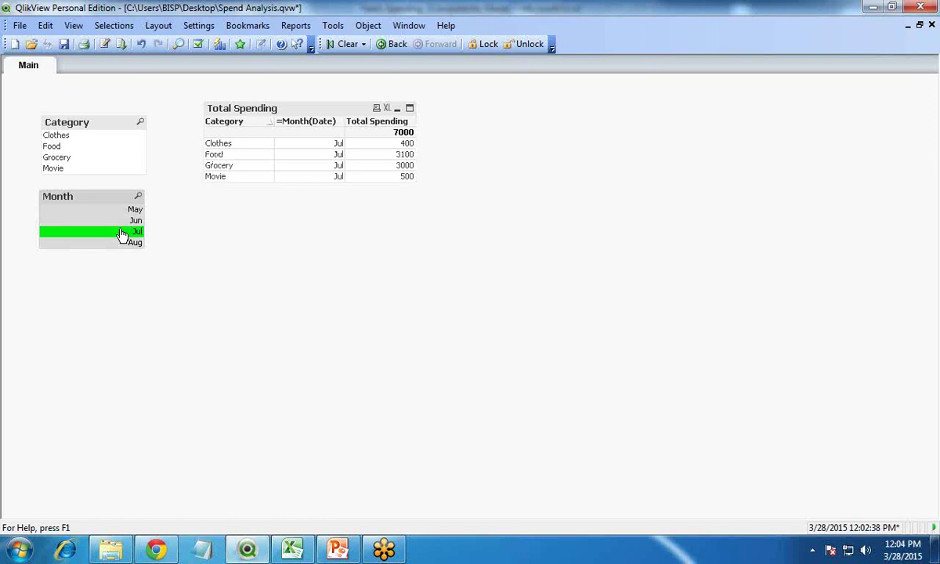
click(59, 135)
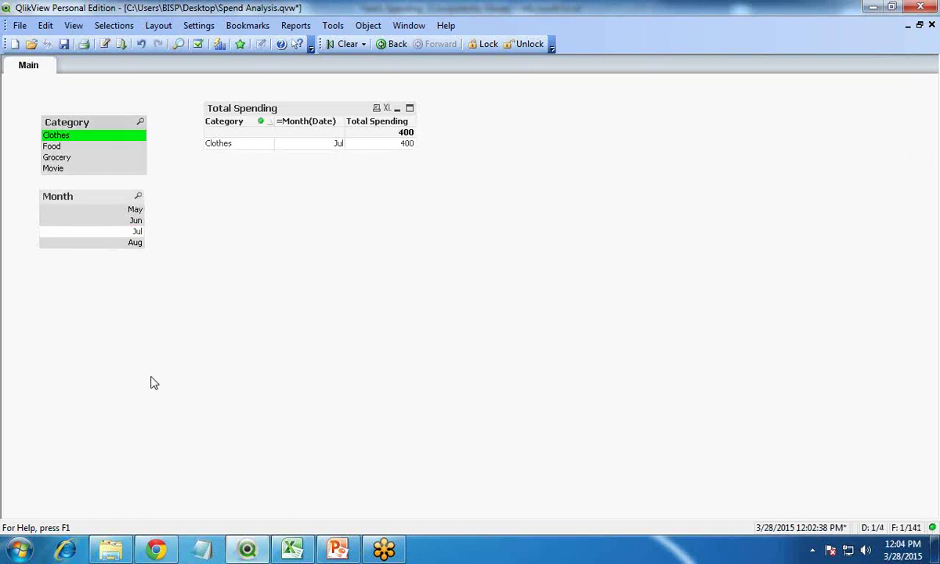
click(342, 47)
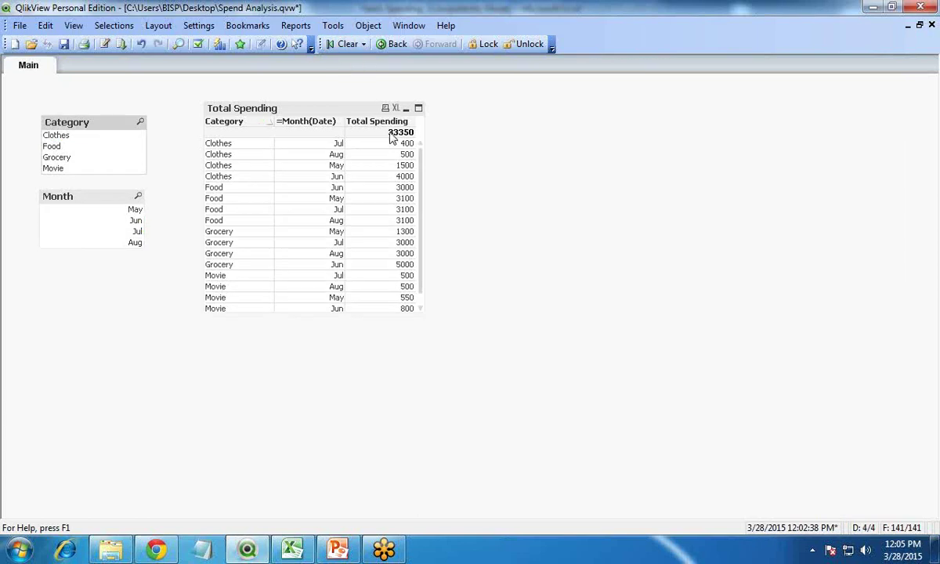